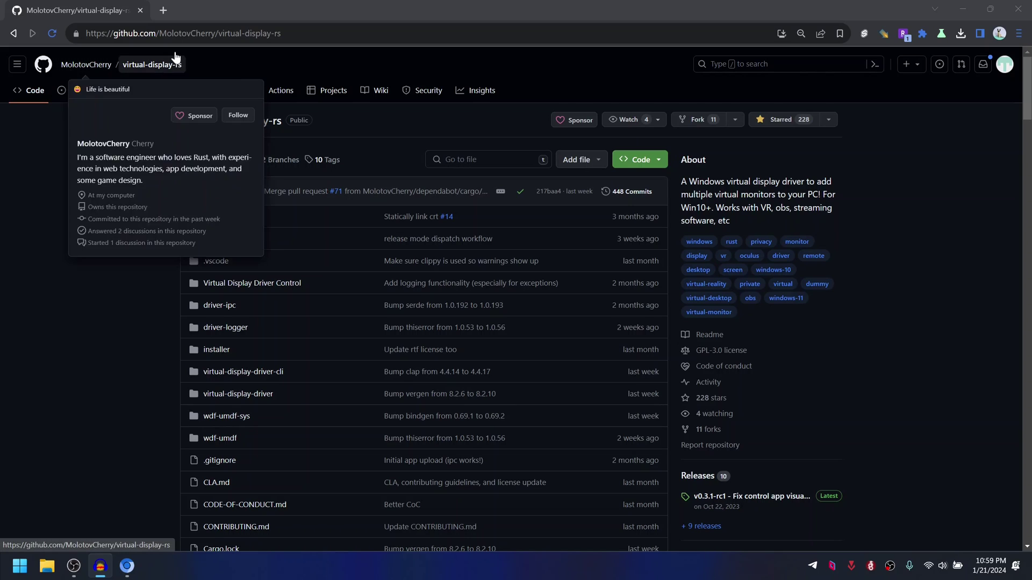
# Step: Open the virtual-display-rs Releases page listing the v0.3.1-rc1 installer zip
pyautogui.click(218, 35)
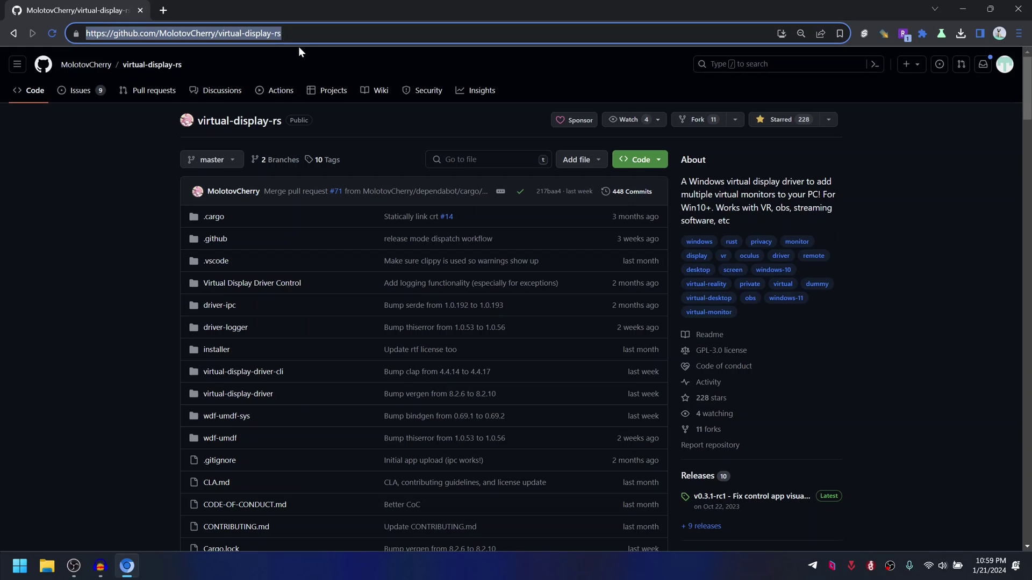
pyautogui.click(303, 60)
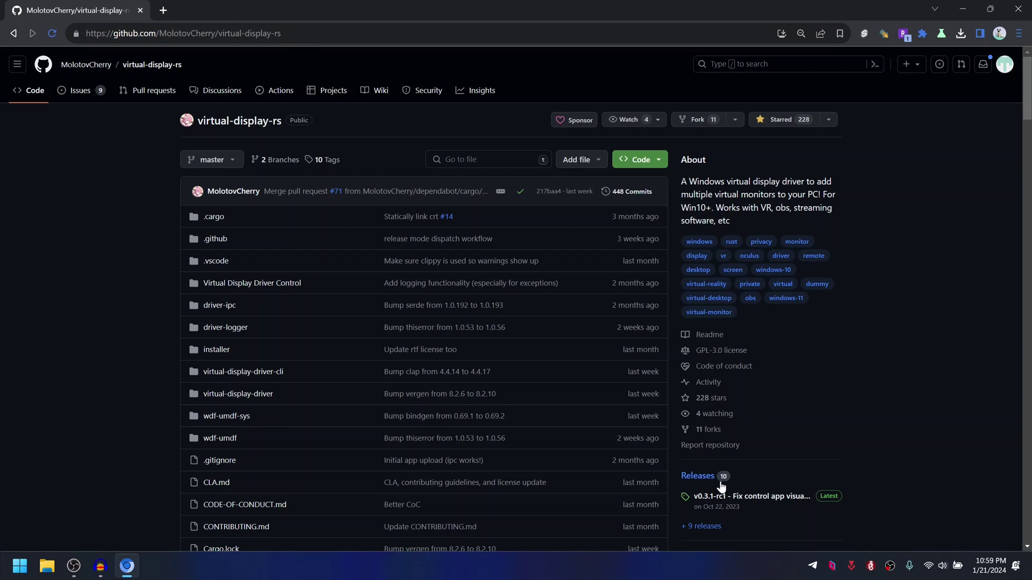
pyautogui.click(699, 477)
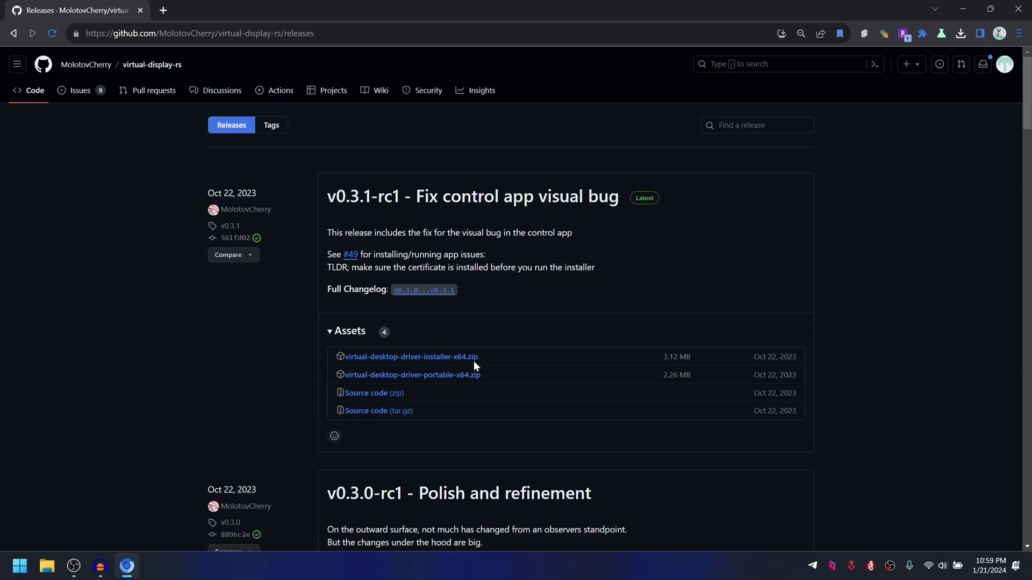
# Step: Open the virtual-desktop-driver-installer-x64 folder in Downloads in File Explorer
pyautogui.click(48, 571)
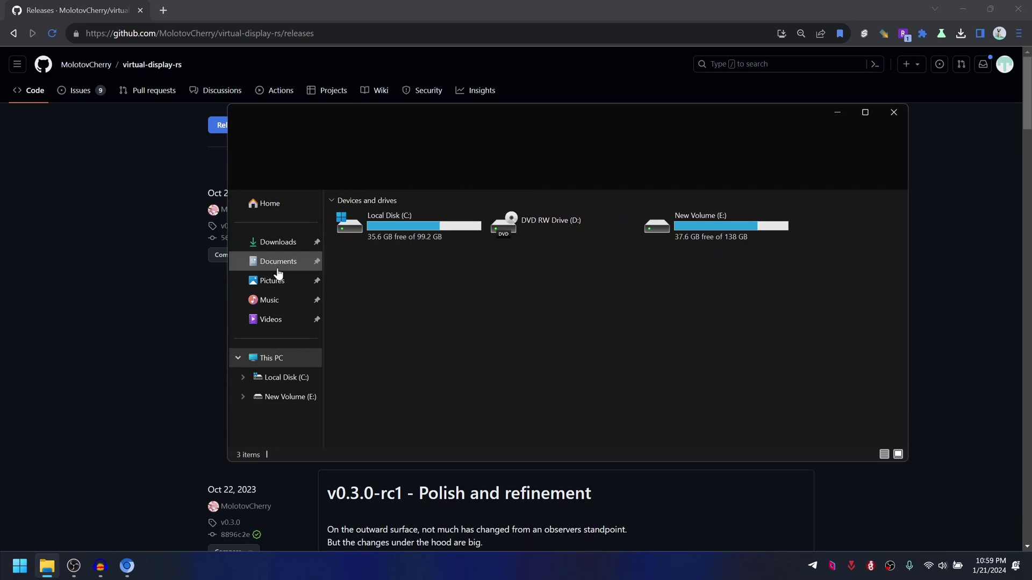
pyautogui.click(278, 267)
pyautogui.click(280, 243)
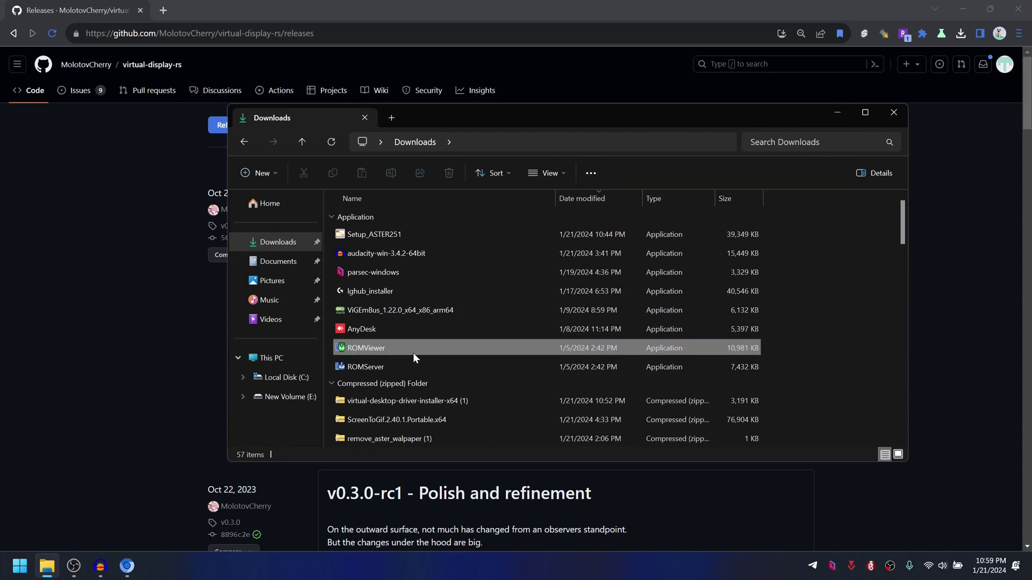
pyautogui.click(413, 353)
pyautogui.scroll(-4, 413, 353)
pyautogui.scroll(-3, 410, 360)
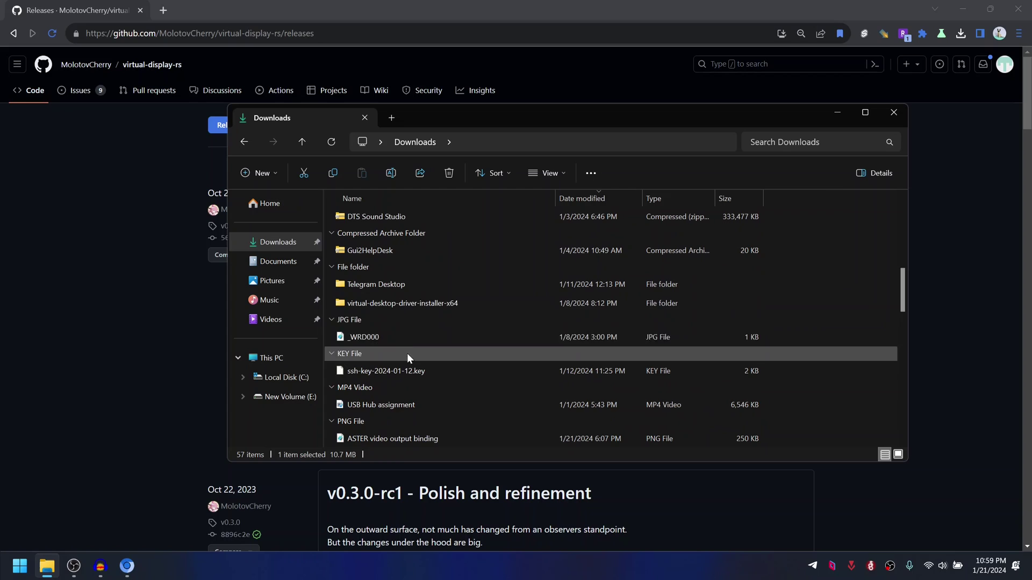
pyautogui.doubleClick(398, 306)
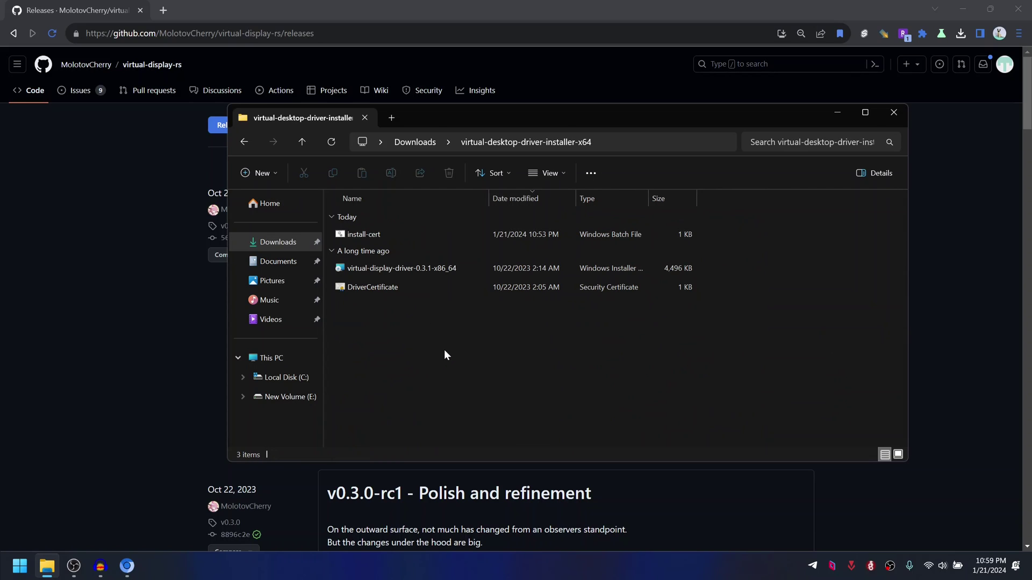
# Step: Run the install-cert script as administrator, then close its console window
pyautogui.click(356, 235)
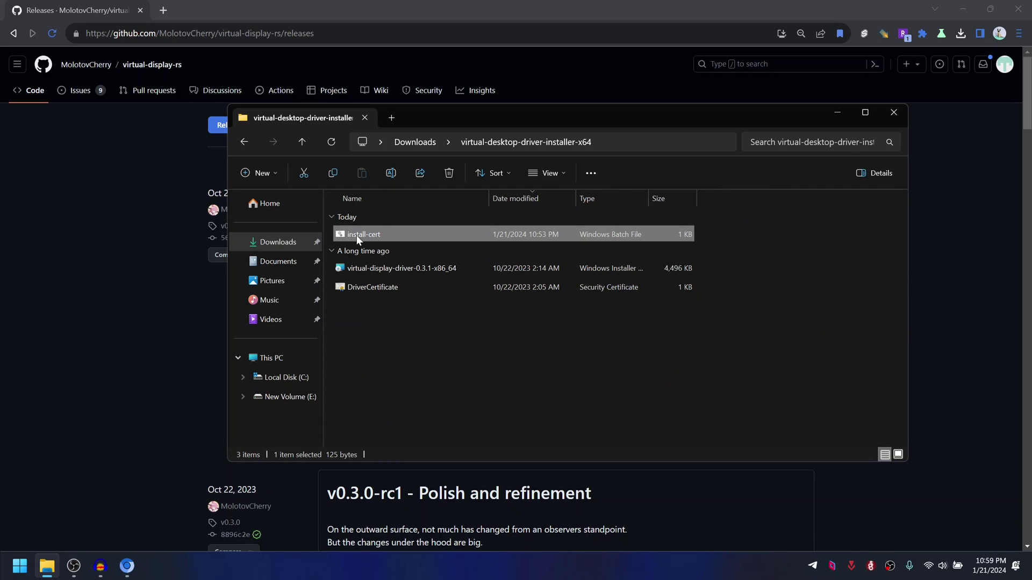
pyautogui.rightClick(346, 235)
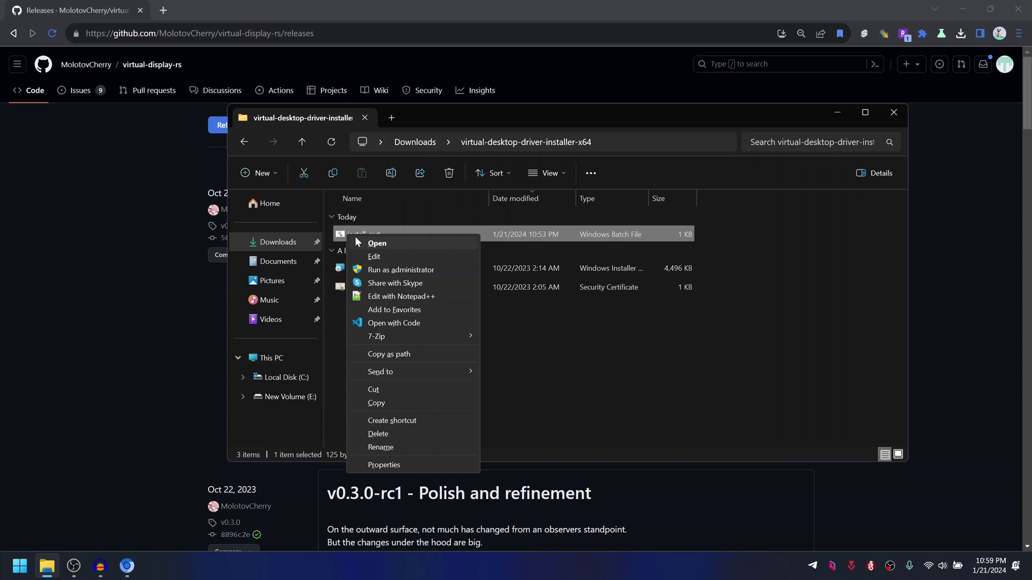
pyautogui.click(384, 269)
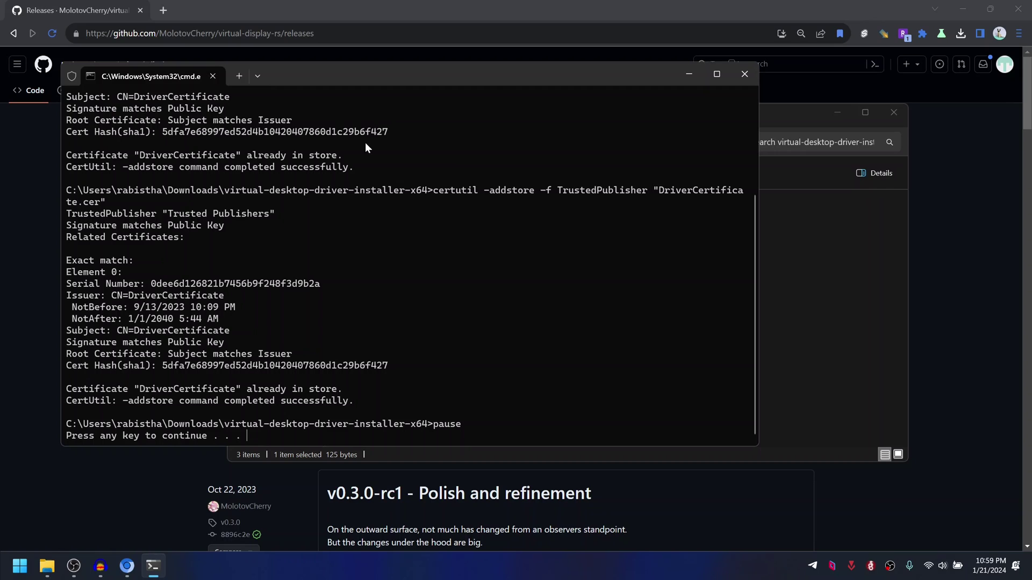
pyautogui.click(741, 76)
# Step: Install Virtual Display Driver 0.3.1 from its MSI, accepting the license and finishing the wizard
pyautogui.doubleClick(434, 268)
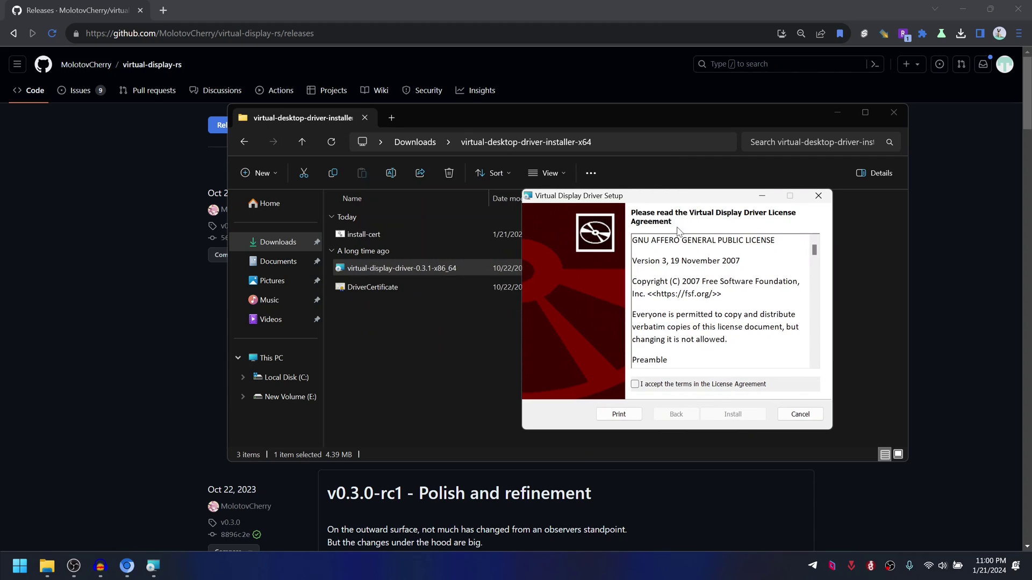
pyautogui.click(635, 384)
pyautogui.click(737, 414)
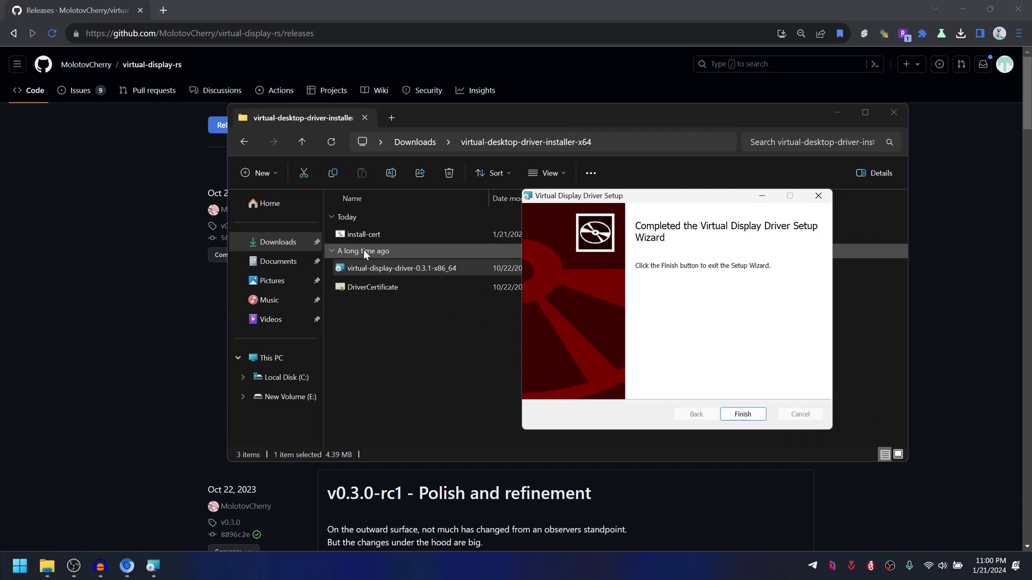
pyautogui.click(363, 288)
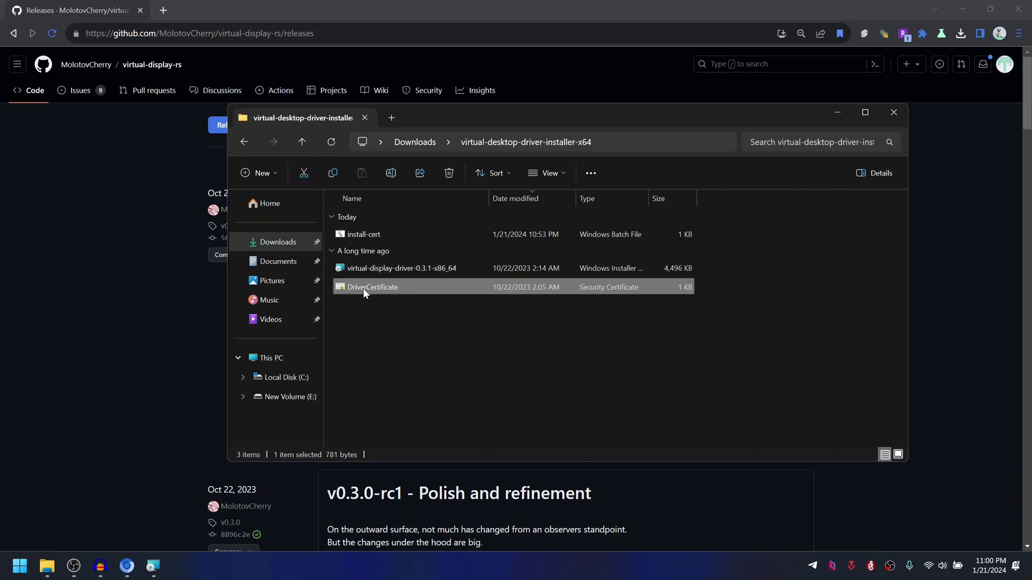
pyautogui.click(373, 238)
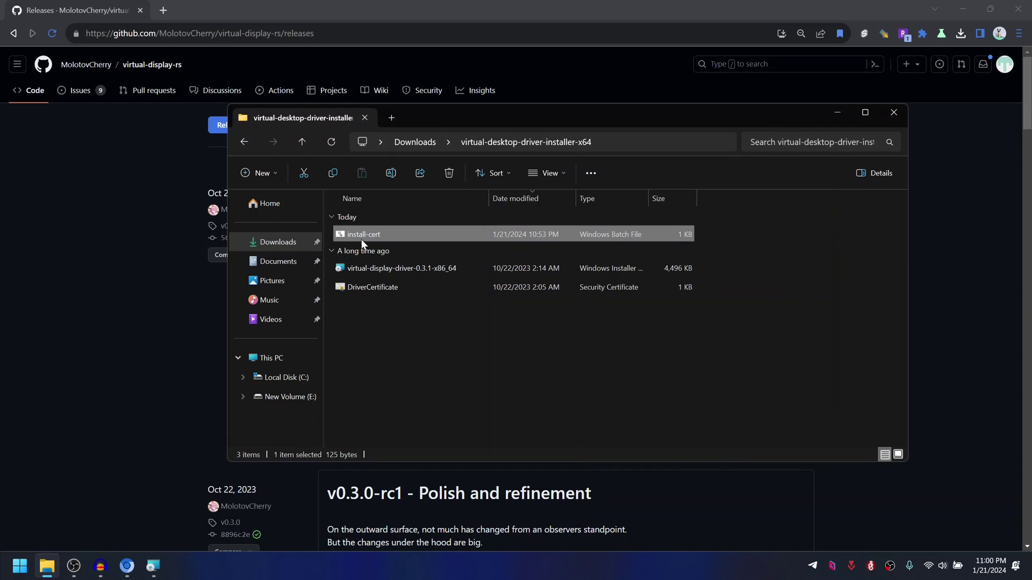
pyautogui.click(152, 567)
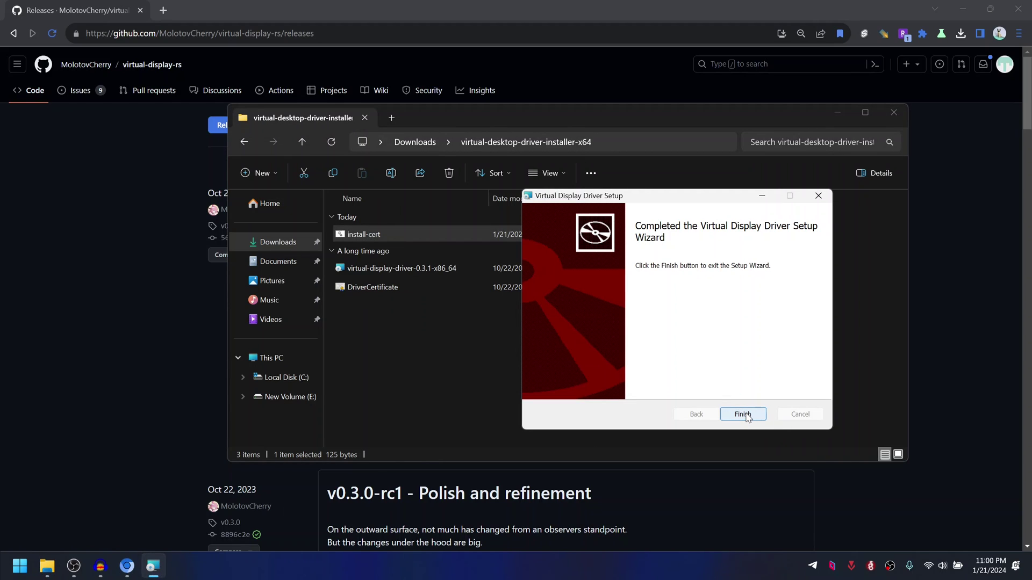
pyautogui.click(745, 415)
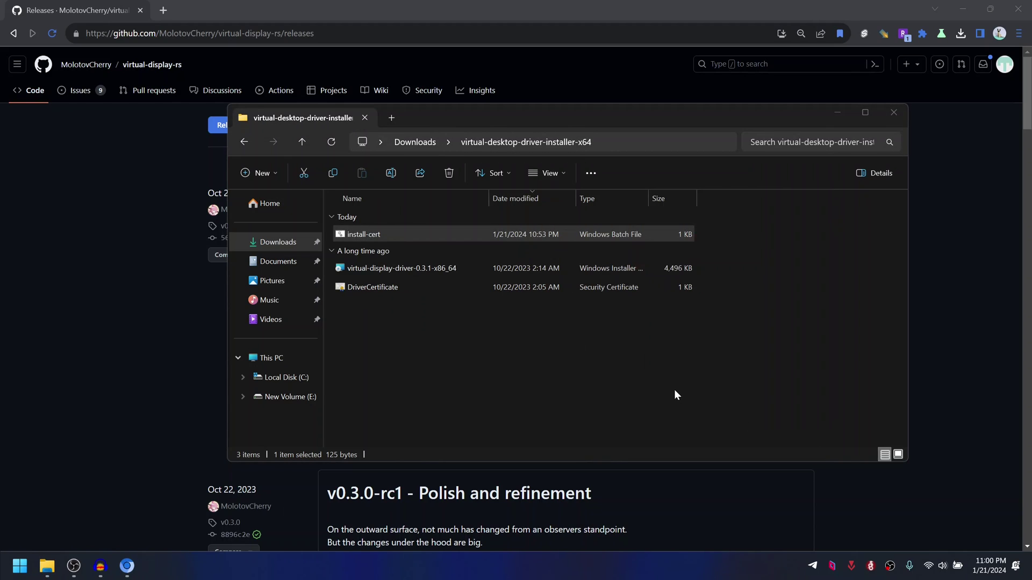
# Step: Expand the Virtual Display Driver folder in the Start menu's All apps list
pyautogui.click(20, 566)
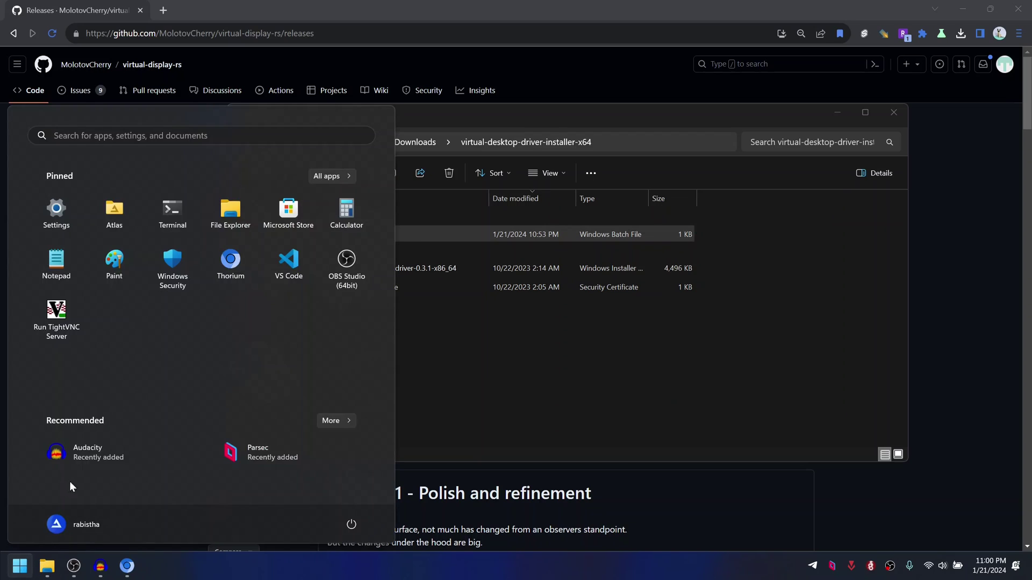
pyautogui.click(336, 175)
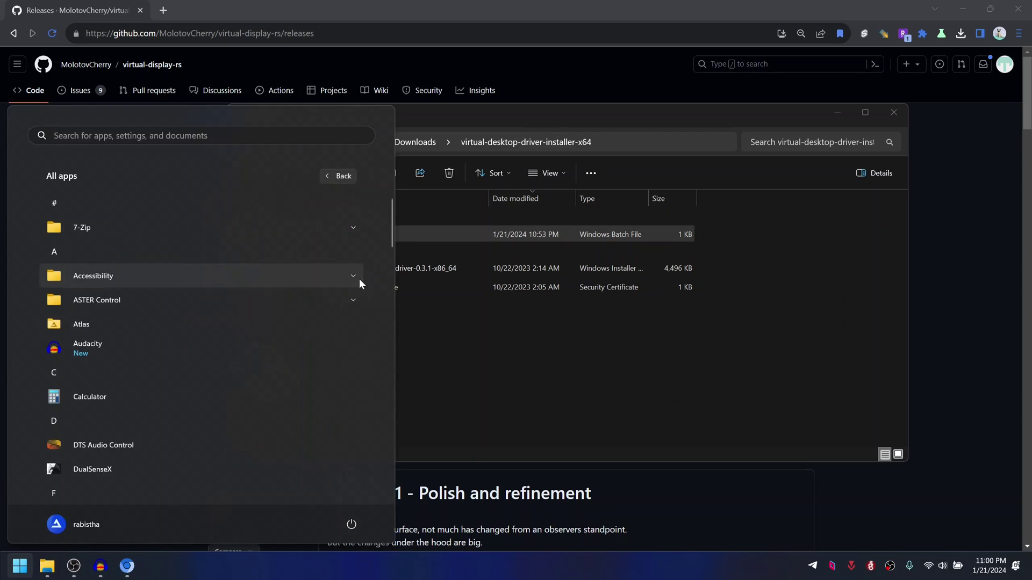
pyautogui.moveTo(391, 239); pyautogui.dragTo(379, 441)
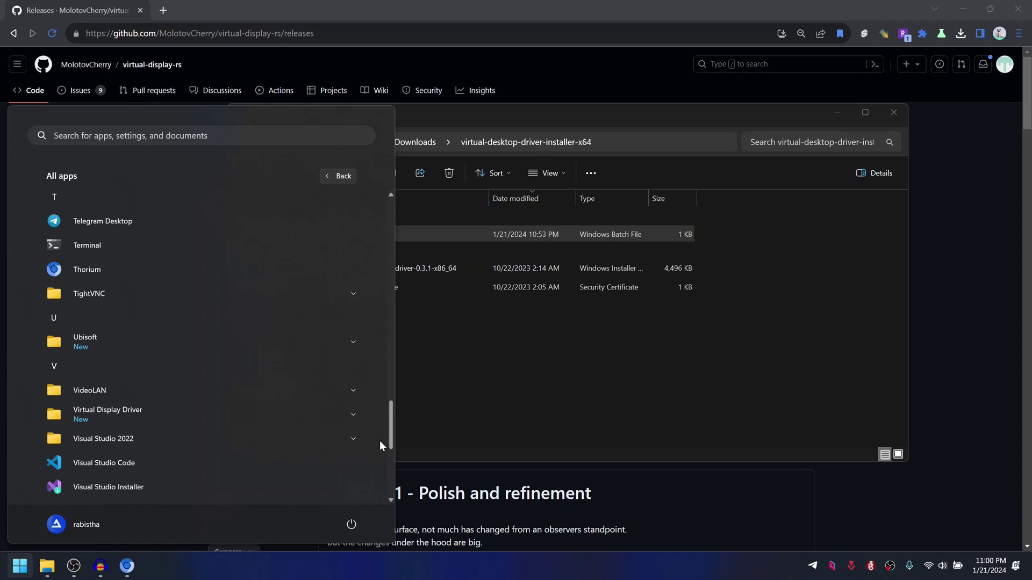
pyautogui.click(95, 418)
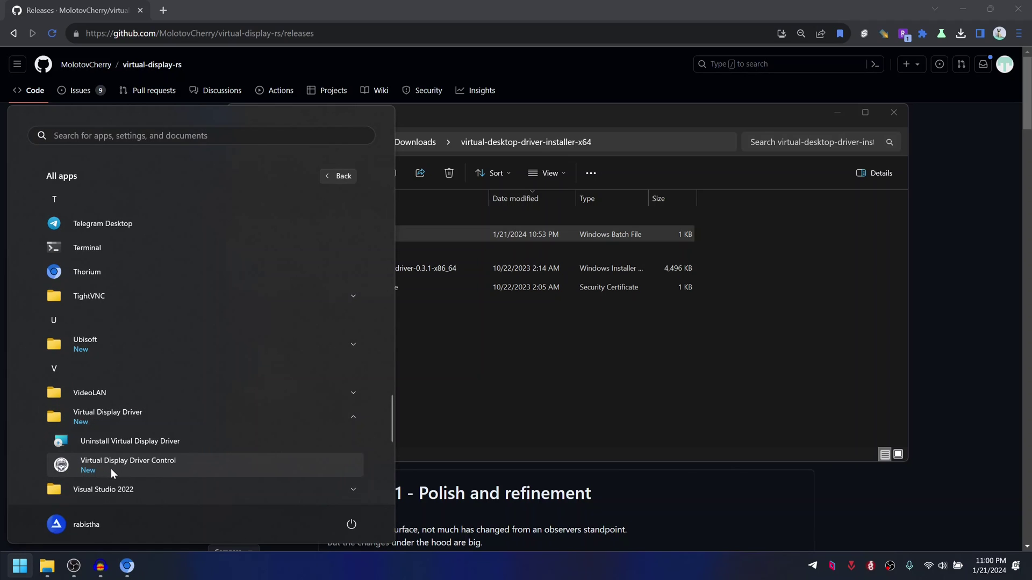
# Step: Launch Virtual Display Driver Control, add Monitor 1, and open its settings panel
pyautogui.click(135, 467)
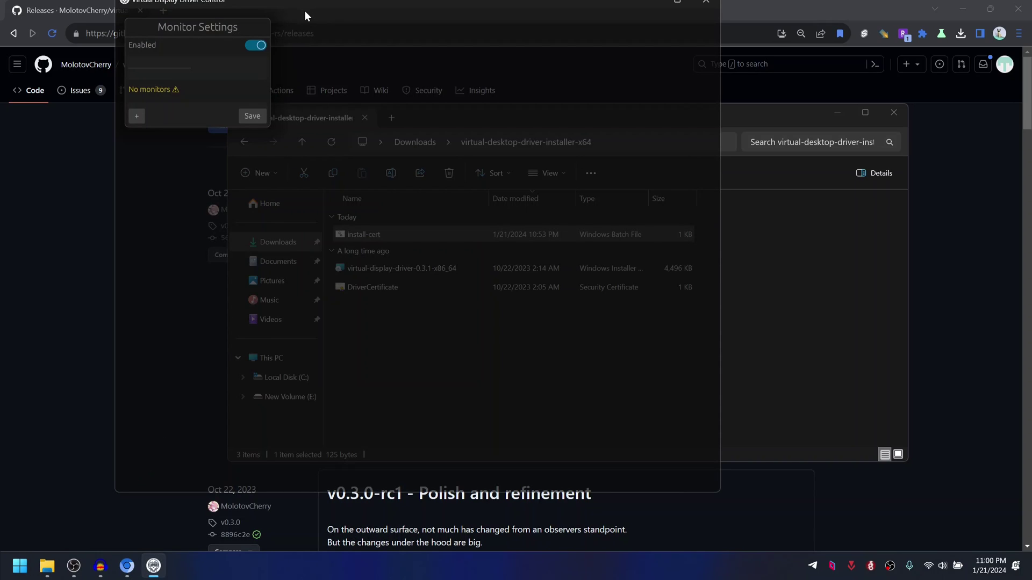
pyautogui.moveTo(422, 11)
pyautogui.mouseDown()
pyautogui.moveTo(458, 20)
pyautogui.moveTo(425, 30)
pyautogui.mouseUp()
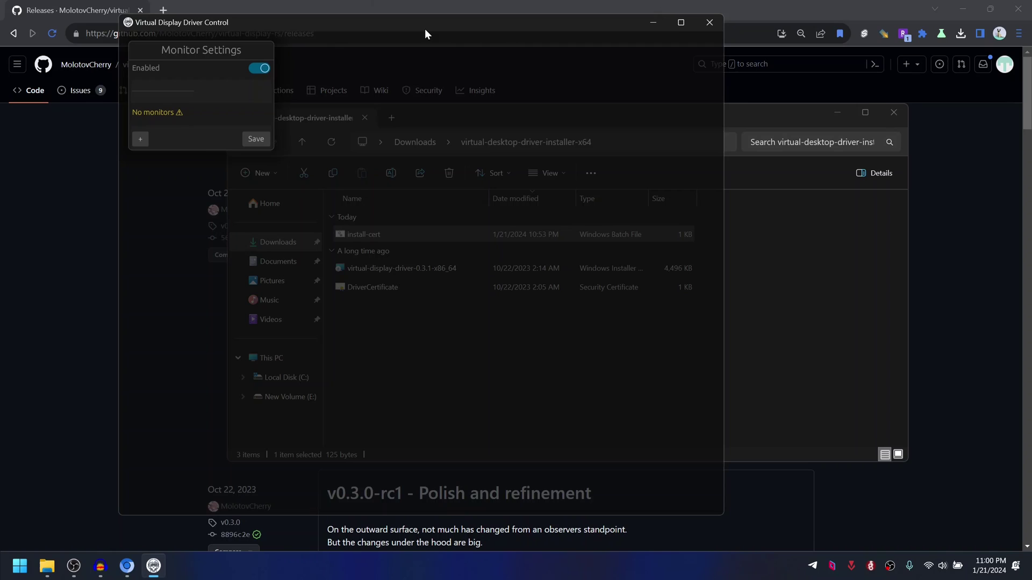
pyautogui.moveTo(179, 115)
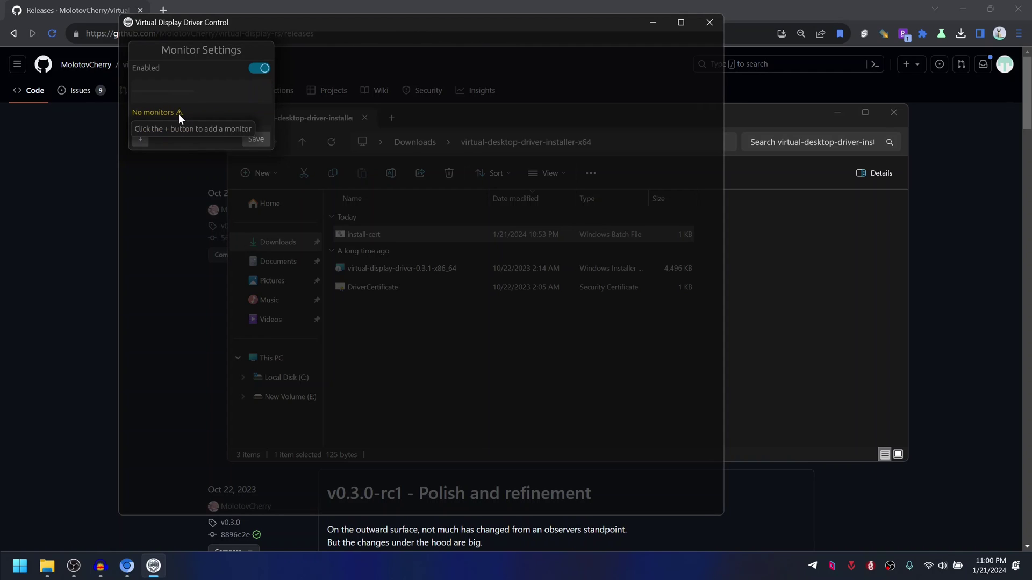
pyautogui.click(140, 140)
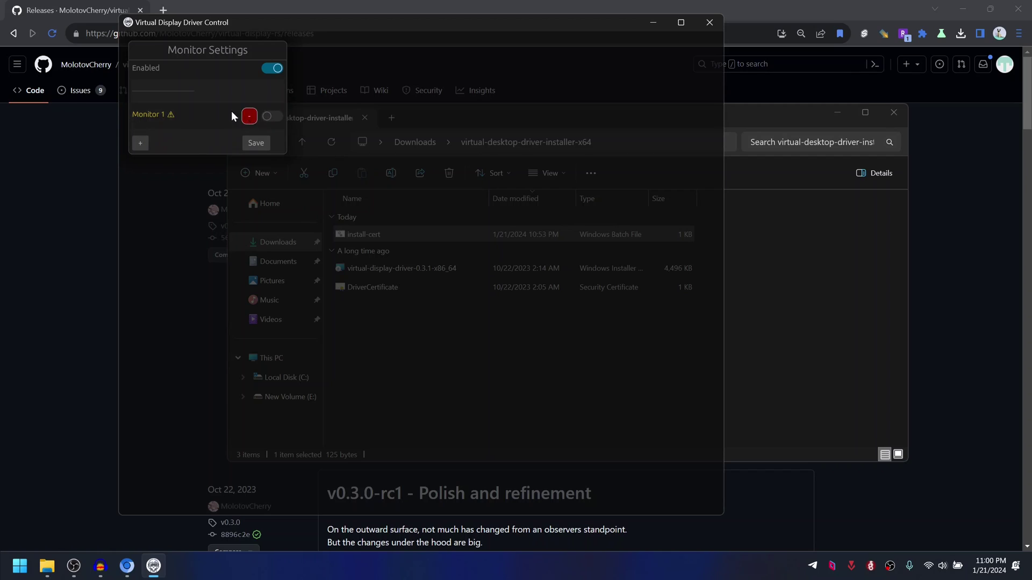
pyautogui.moveTo(171, 117)
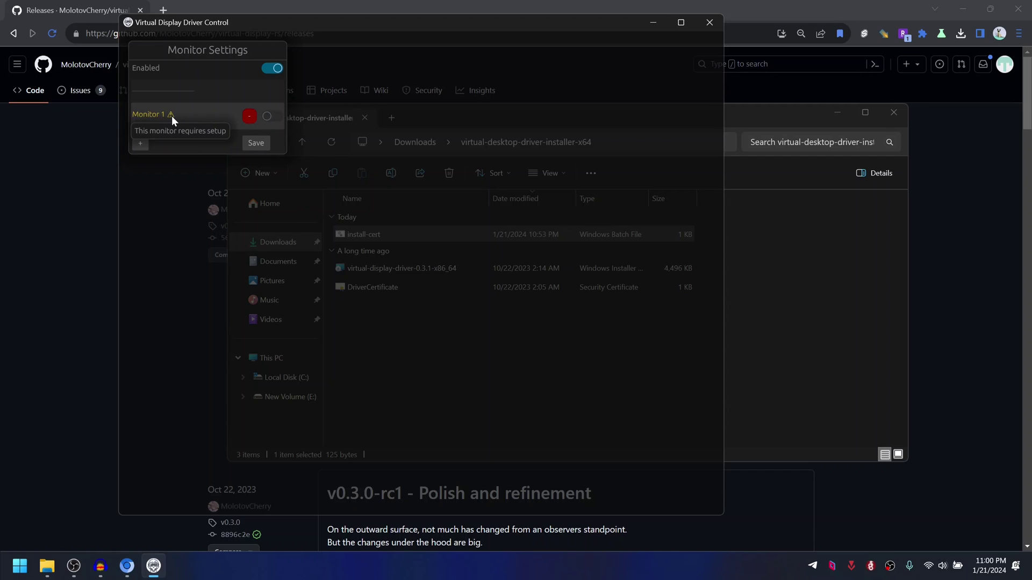
pyautogui.click(172, 115)
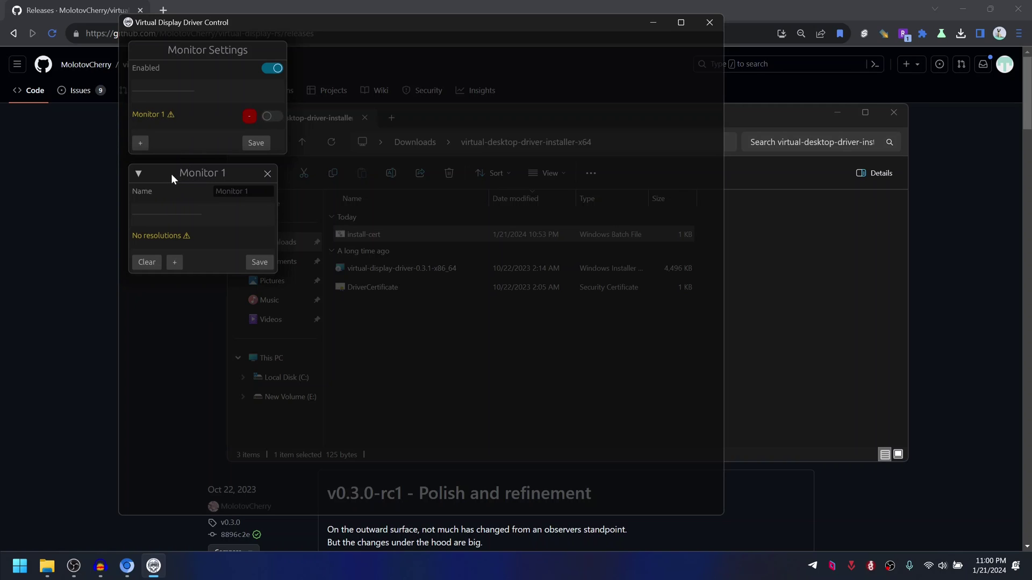
pyautogui.moveTo(171, 173); pyautogui.dragTo(347, 63)
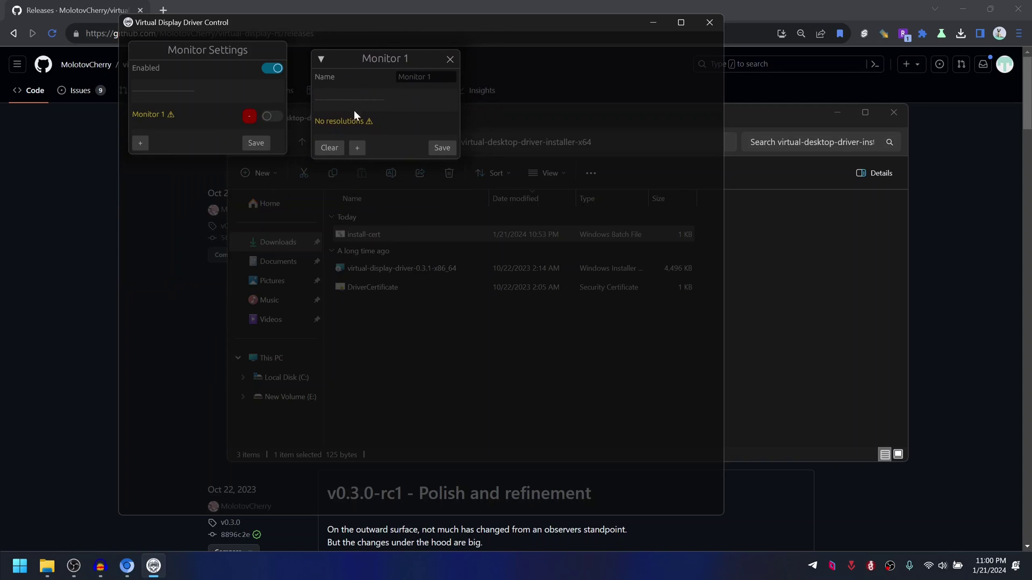
# Step: Add a 1920x1080 resolution at 60 Hz to Monitor 1
pyautogui.click(358, 148)
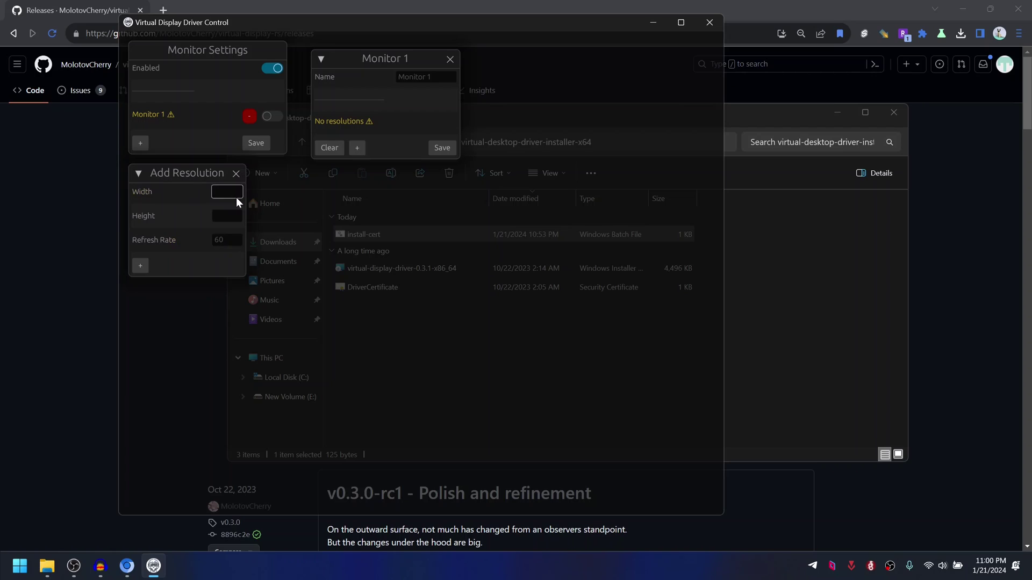
pyautogui.write('1920')
pyautogui.press('Tab')
pyautogui.write('1080')
pyautogui.press('Tab')
pyautogui.write('60')
pyautogui.click(142, 268)
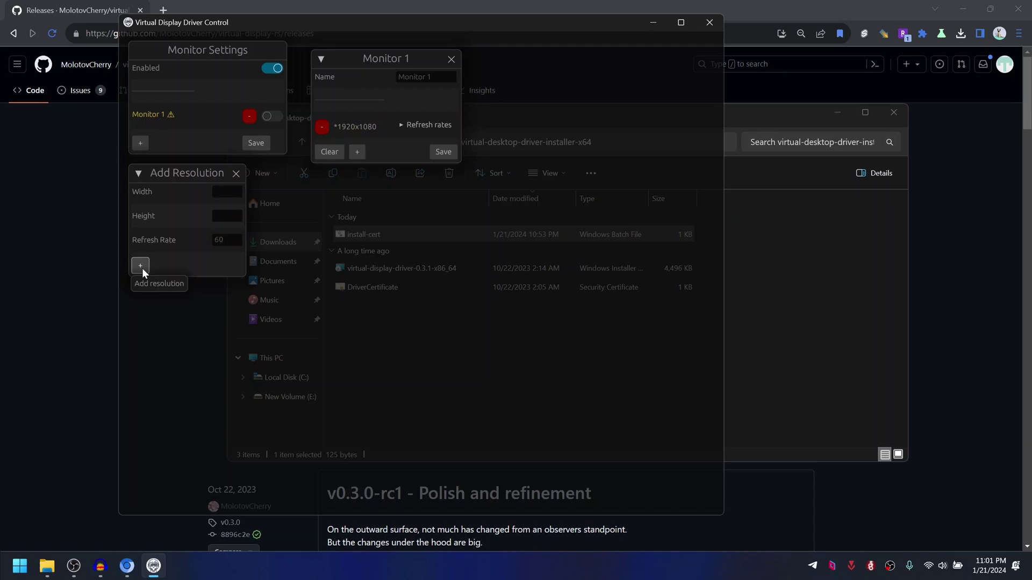
# Step: Add a 2560x1440 resolution at 60 Hz and save Monitor 1's resolution list
pyautogui.click(227, 189)
pyautogui.write('2560')
pyautogui.press('Tab')
pyautogui.write('1440')
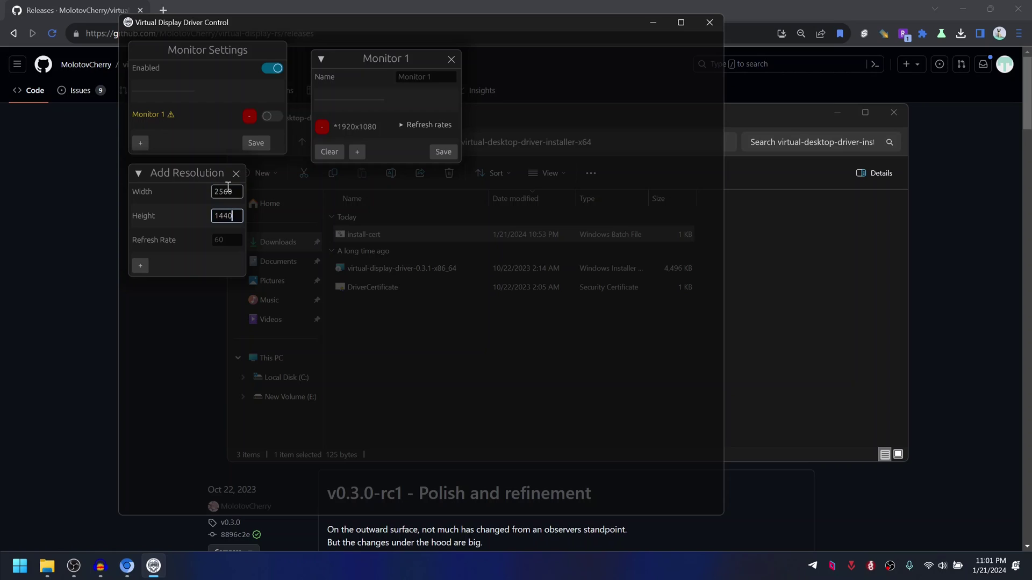
pyautogui.press('Tab')
pyautogui.write('60')
pyautogui.click(141, 266)
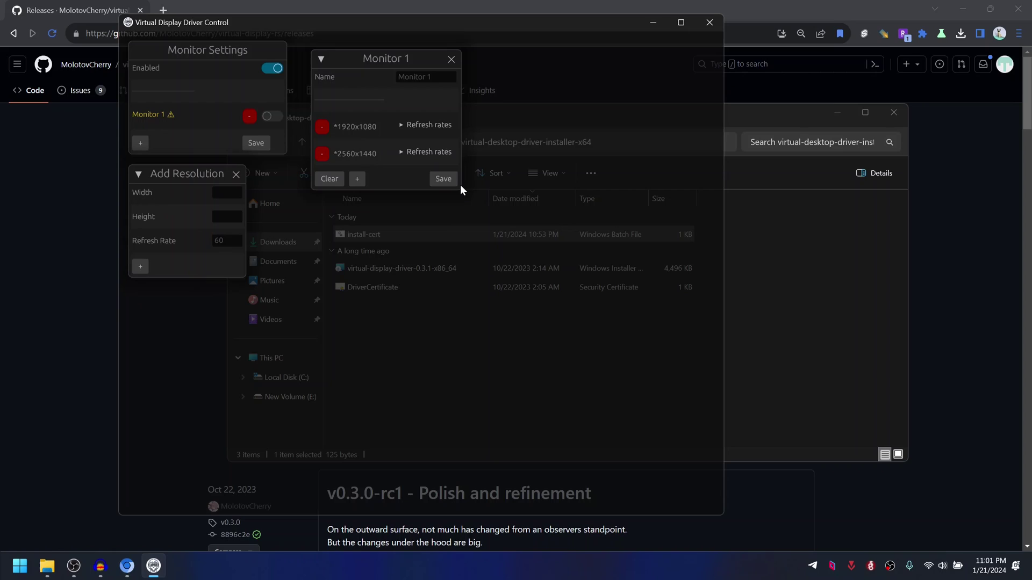
pyautogui.click(446, 179)
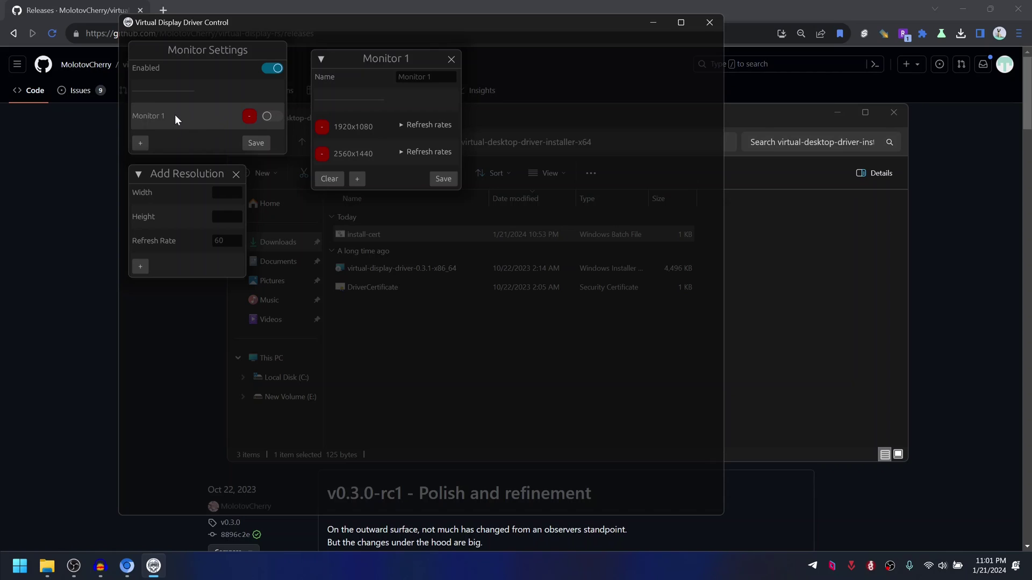
# Step: Close Monitor 1's settings, enable Monitor 1, and clear away the browser and Downloads windows
pyautogui.click(451, 59)
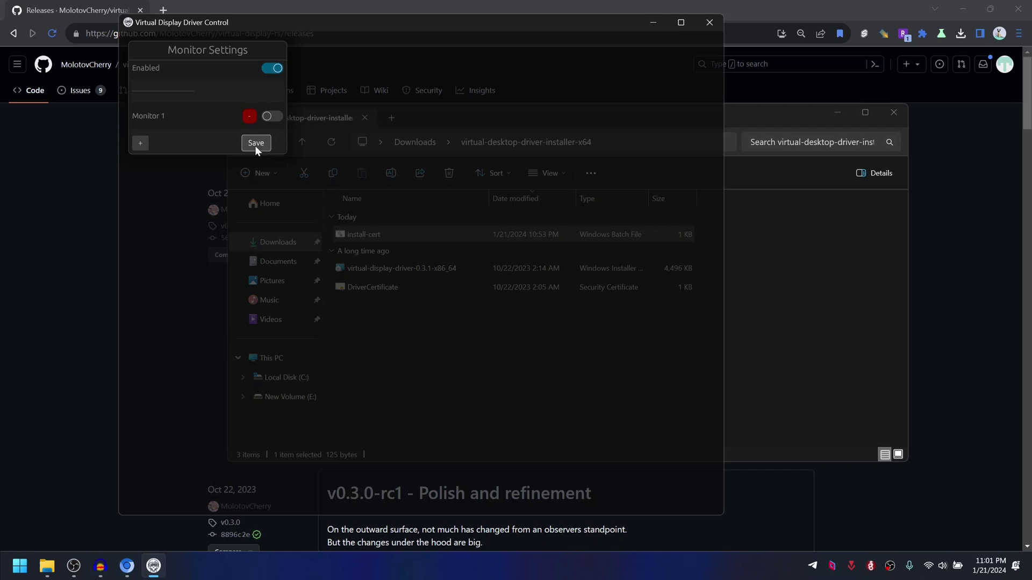
pyautogui.click(272, 117)
pyautogui.click(970, 6)
pyautogui.click(893, 112)
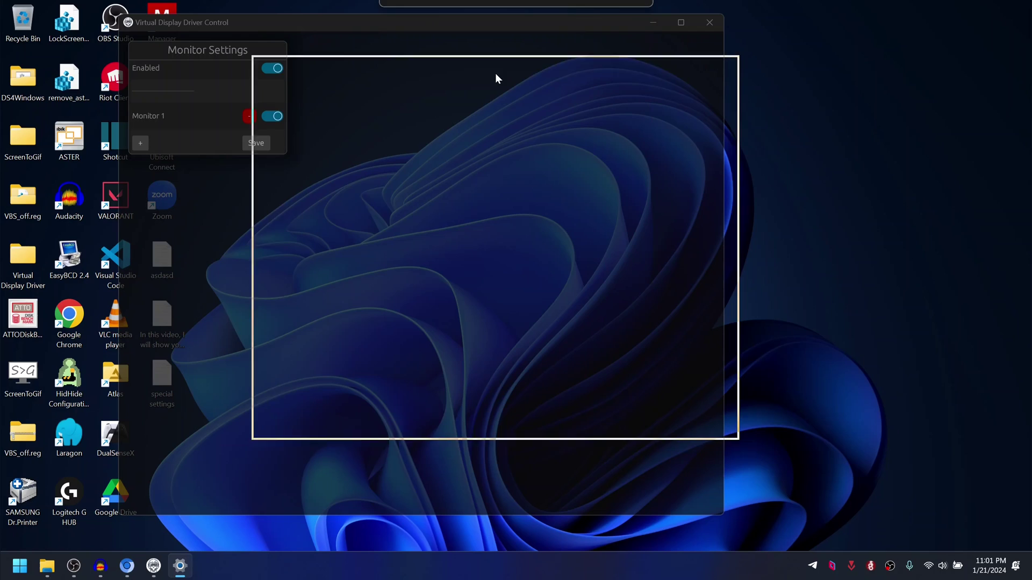
# Step: Place display 3 next to display 2 in the display arrangement
pyautogui.click(655, 252)
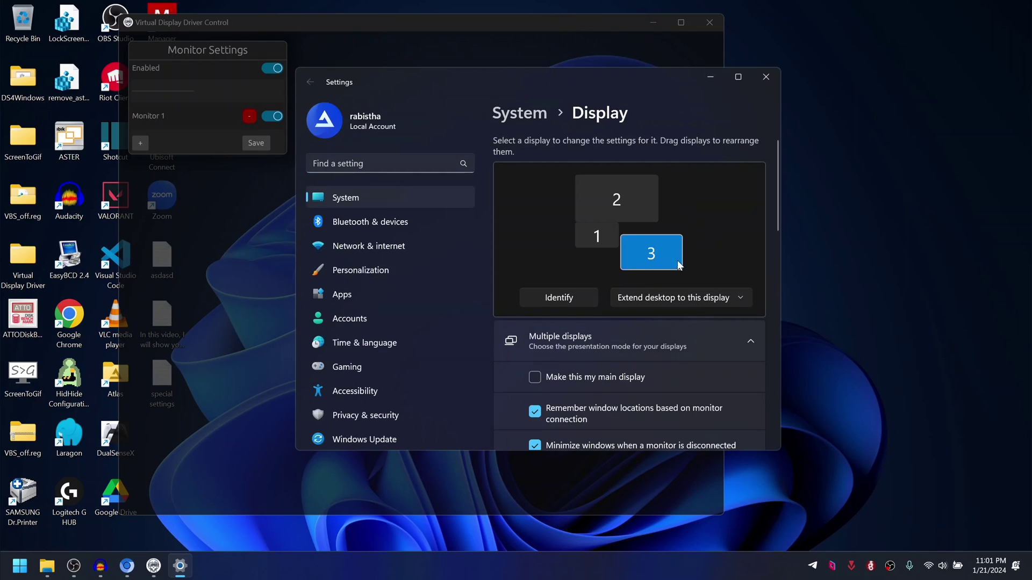
pyautogui.scroll(-3, 678, 264)
pyautogui.scroll(2, 676, 258)
pyautogui.scroll(1, 676, 256)
pyautogui.moveTo(640, 254); pyautogui.dragTo(694, 205)
pyautogui.scroll(-3, 656, 243)
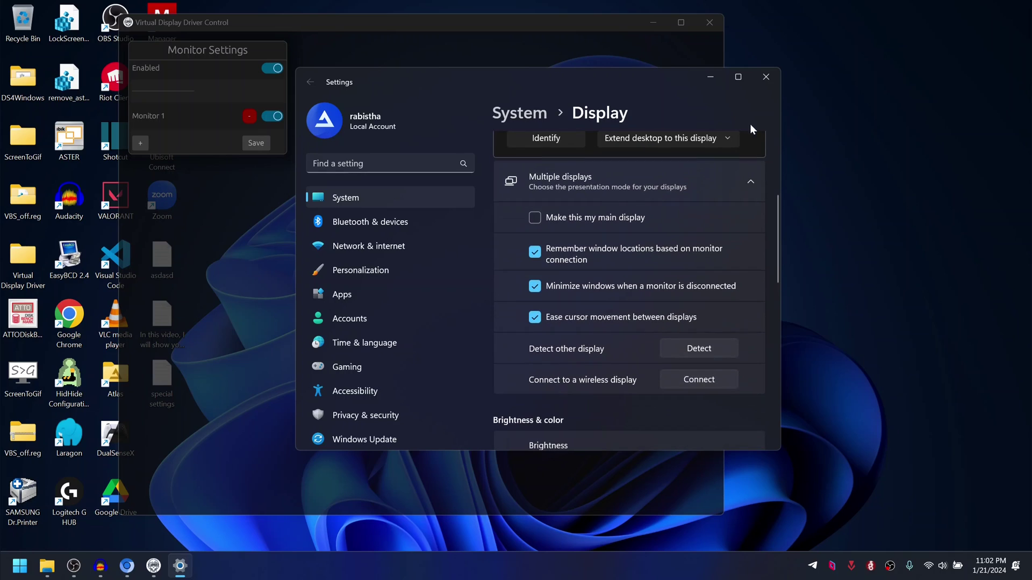
# Step: Set display 3's resolution to 2560 × 1440 and keep the changes
pyautogui.click(738, 77)
pyautogui.scroll(-4, 860, 344)
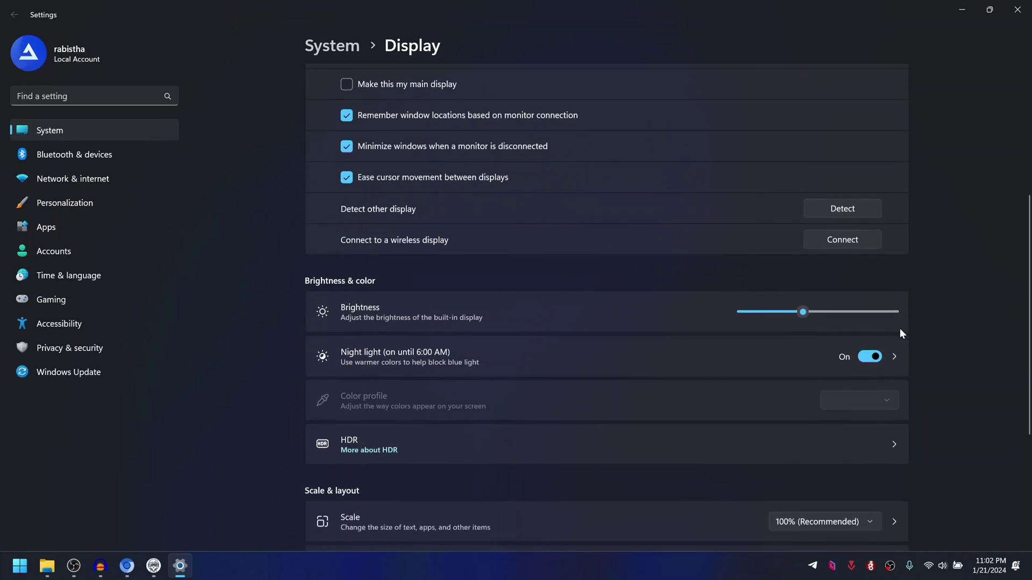
pyautogui.click(856, 402)
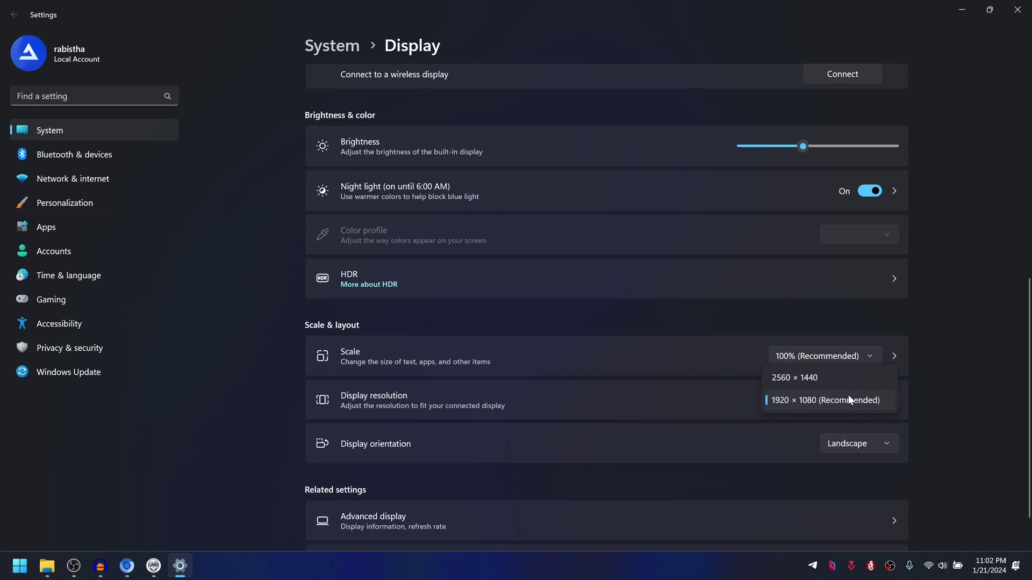
pyautogui.click(795, 377)
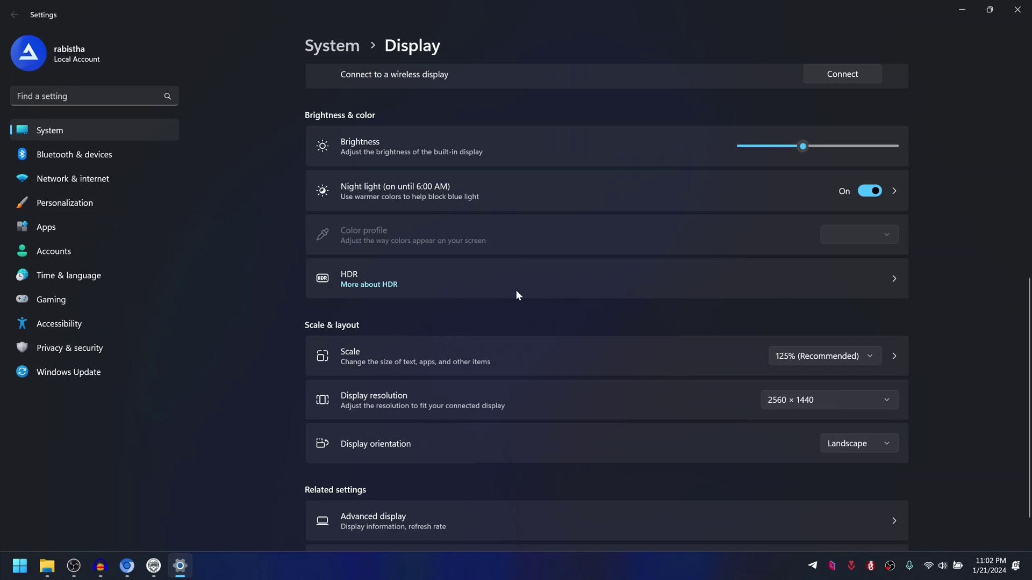
pyautogui.click(465, 308)
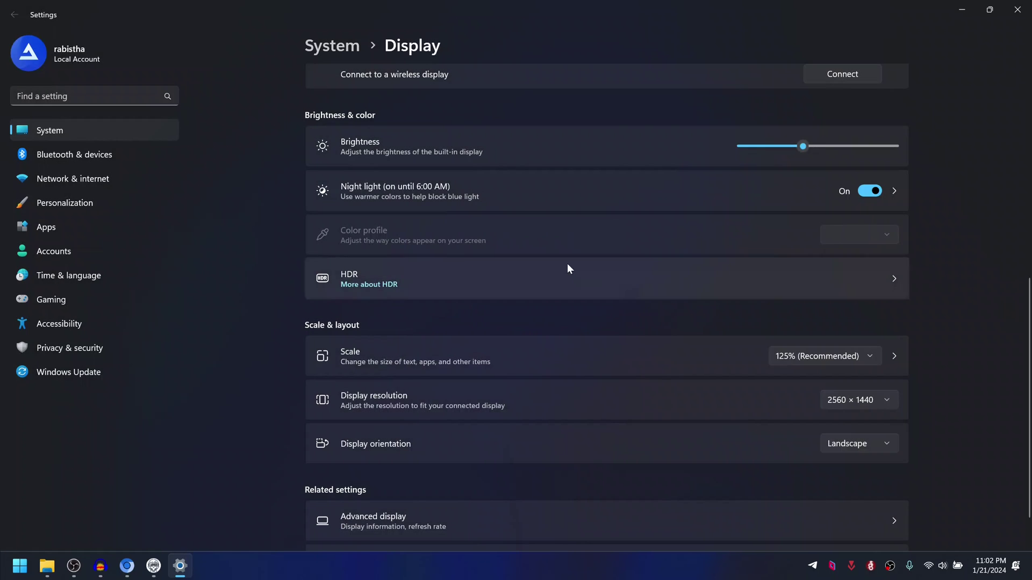
# Step: Line display 3 up alongside display 2 in the arrangement
pyautogui.scroll(8, 733, 236)
pyautogui.moveTo(675, 156); pyautogui.dragTo(675, 142)
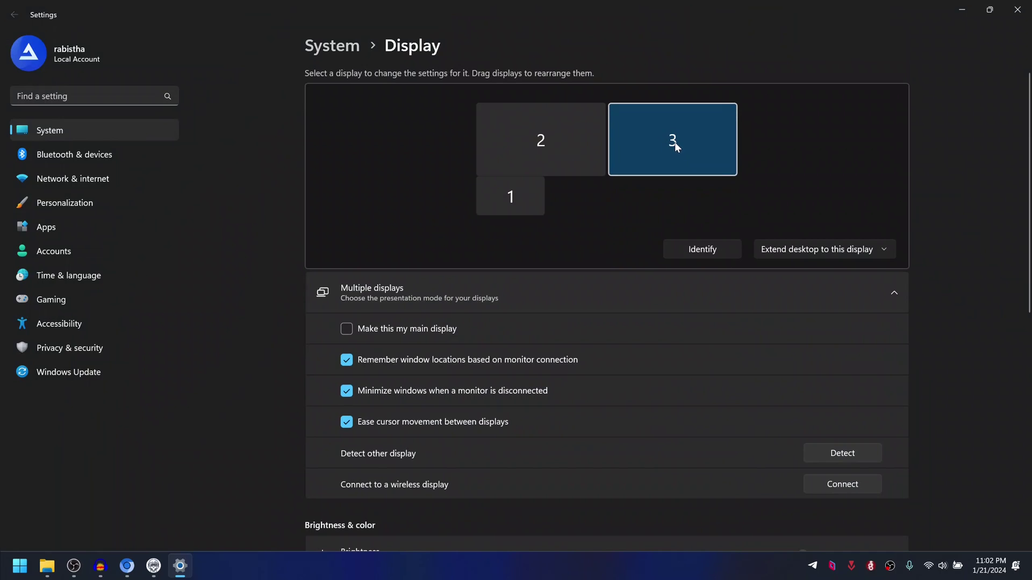
pyautogui.click(536, 139)
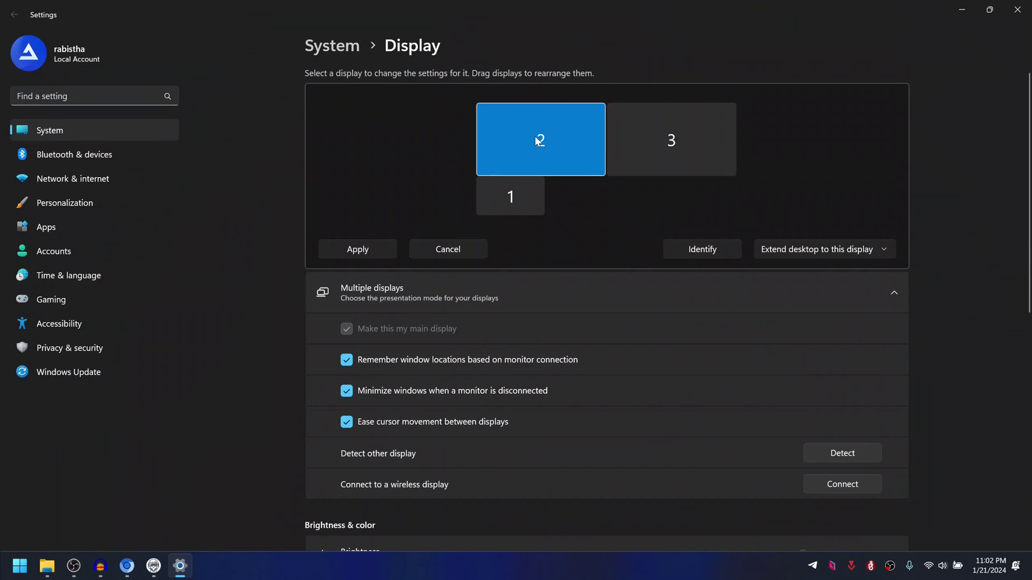
pyautogui.click(662, 145)
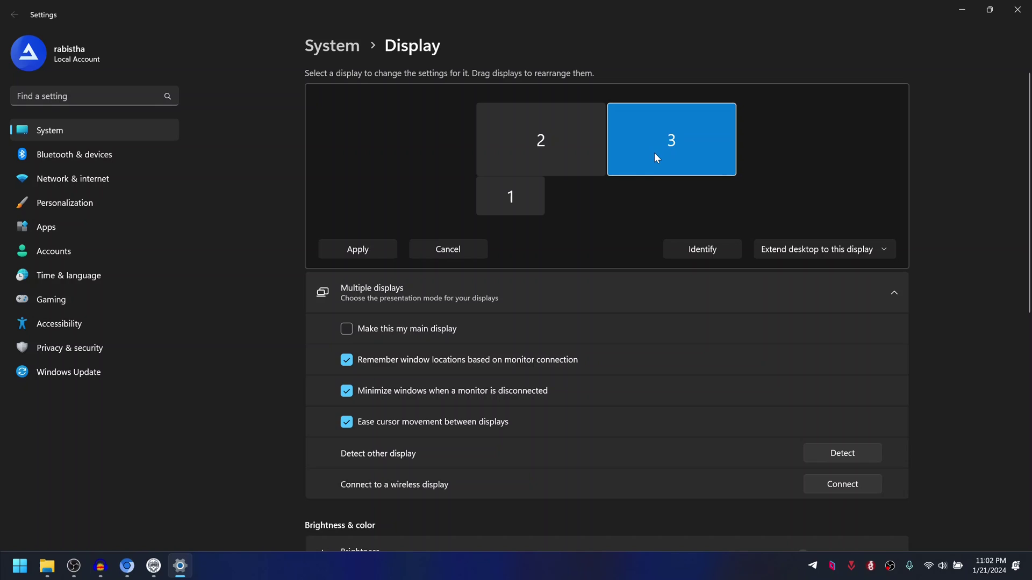
pyautogui.click(675, 147)
# Step: Set the multiple-display mode to Extend and apply it, then dismiss the projection flyout
pyautogui.click(822, 249)
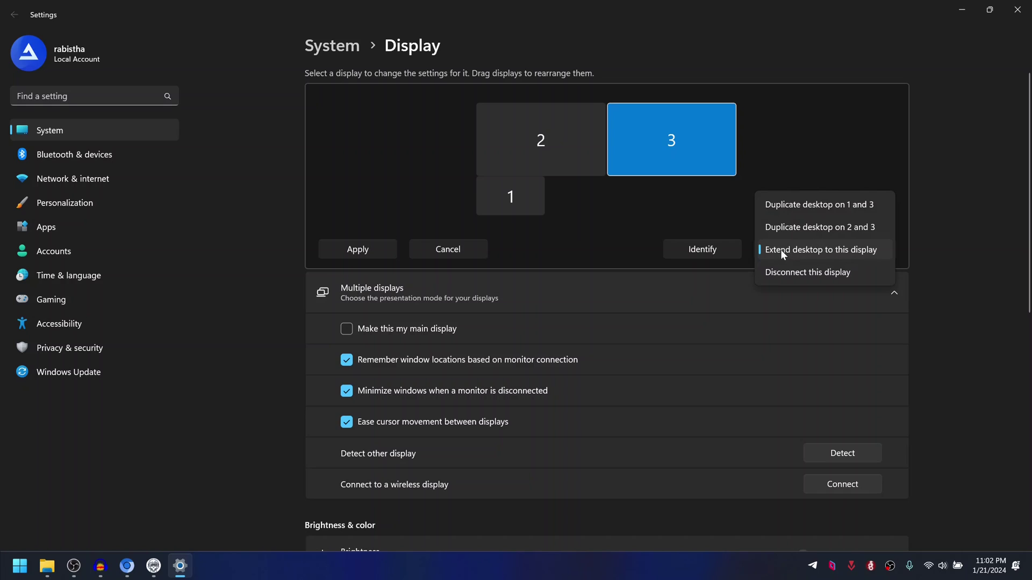
pyautogui.click(853, 247)
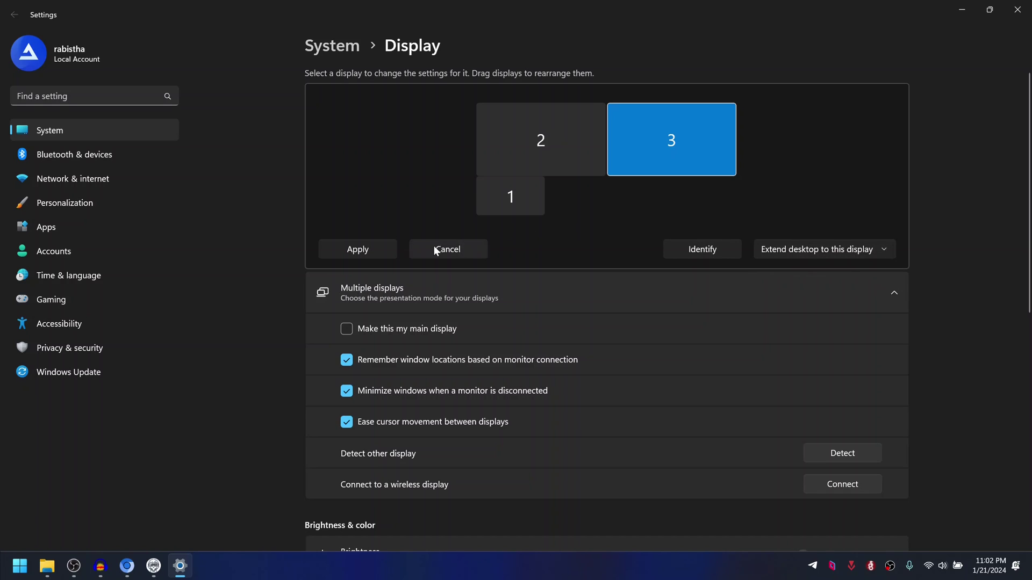
pyautogui.click(357, 249)
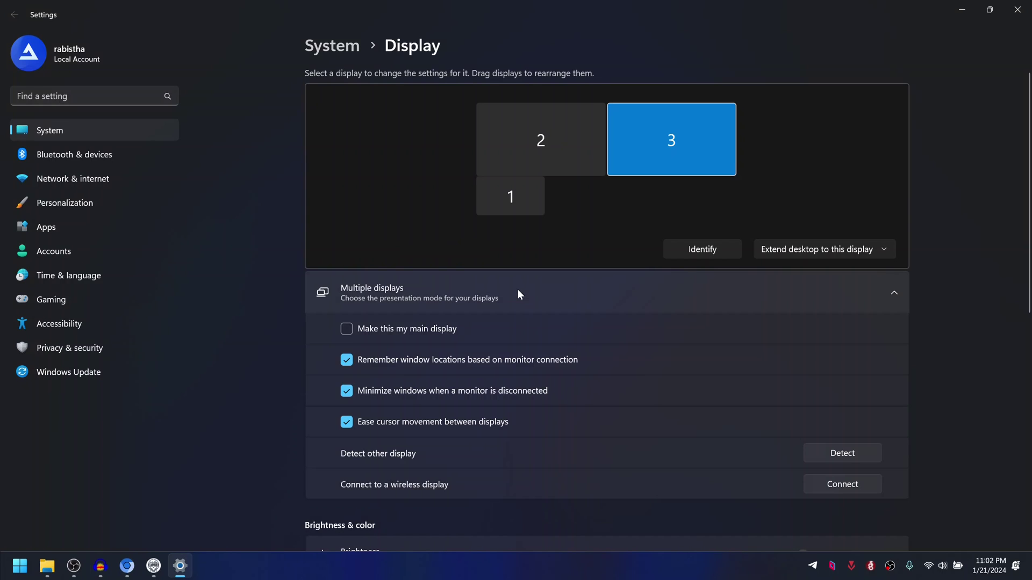
pyautogui.press('super+p')
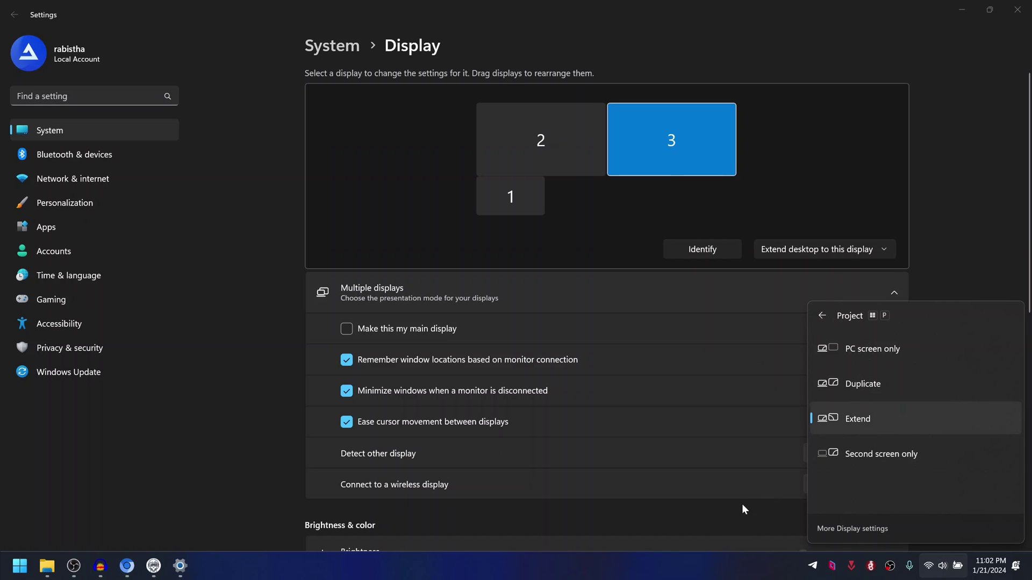
pyautogui.click(718, 520)
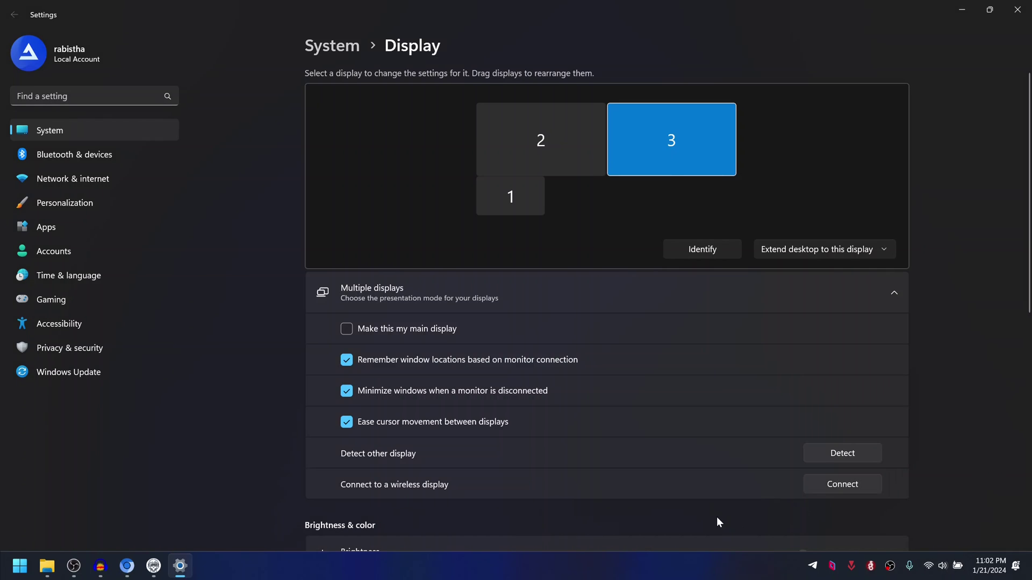
# Step: Close Settings, launch ASTER Control as administrator, and view its Workplaces tab
pyautogui.click(1021, 12)
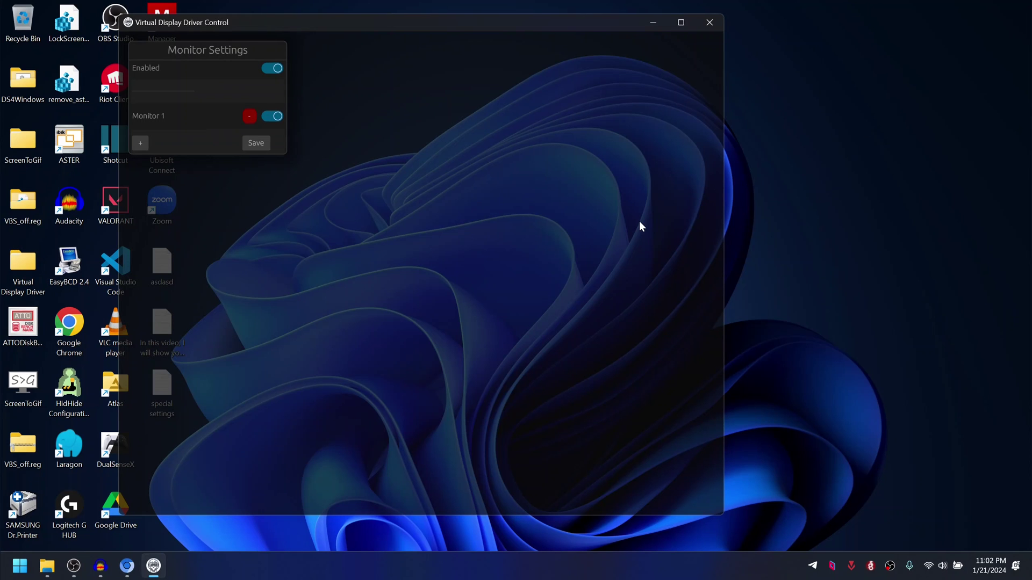
pyautogui.click(652, 25)
pyautogui.press('super')
pyautogui.write('aster')
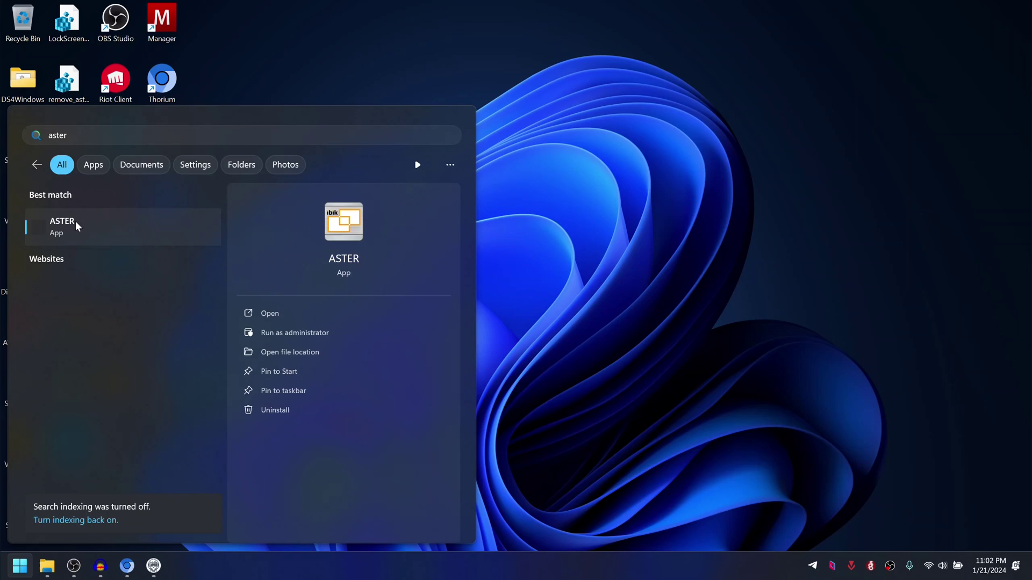
pyautogui.rightClick(75, 221)
pyautogui.click(96, 238)
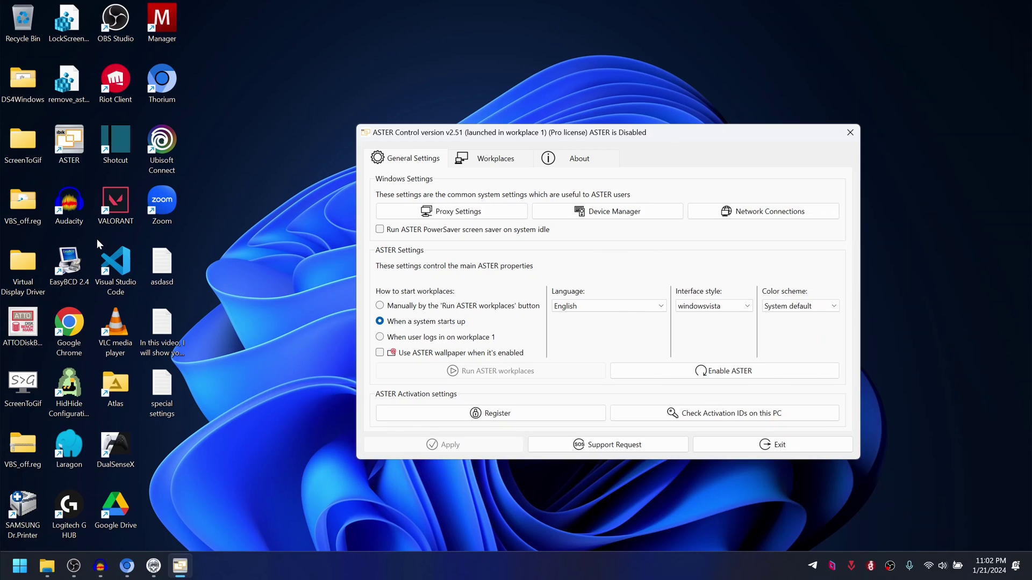
pyautogui.moveTo(517, 136); pyautogui.dragTo(408, 90)
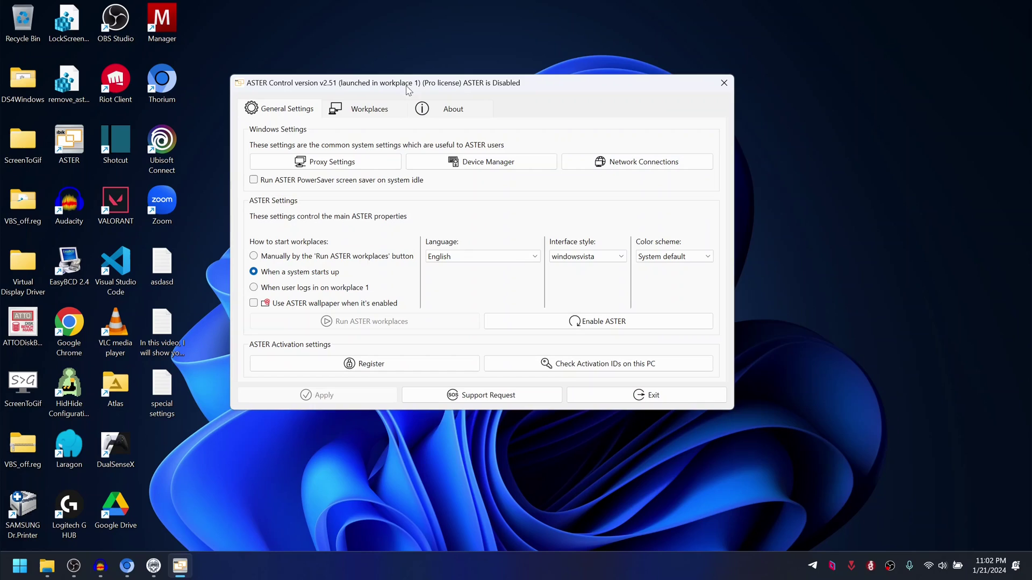
pyautogui.click(369, 109)
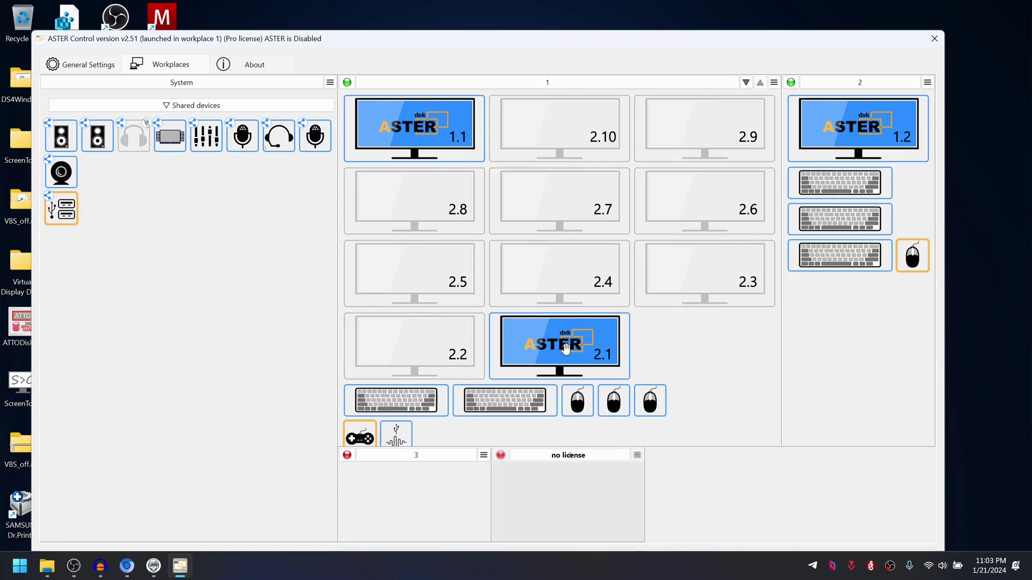
# Step: Move displays 2.2–2.10 from workplace 1 to the System panel, and put display 2.1 in workplace 3
pyautogui.moveTo(441, 348); pyautogui.dragTo(154, 191)
pyautogui.moveTo(413, 279); pyautogui.dragTo(198, 257)
pyautogui.moveTo(412, 191); pyautogui.dragTo(191, 217)
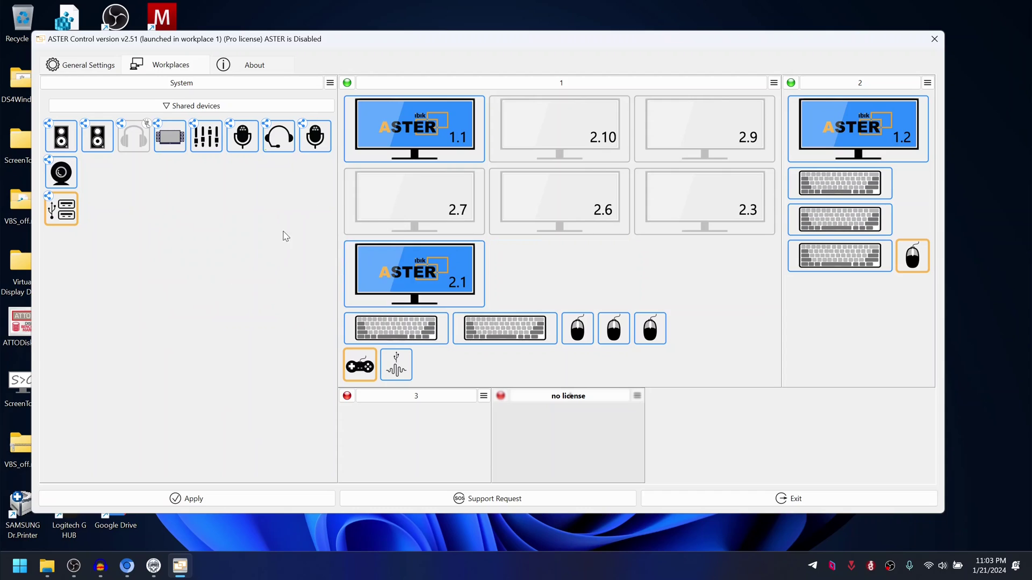
pyautogui.moveTo(407, 190)
pyautogui.moveTo(407, 189); pyautogui.dragTo(199, 203)
pyautogui.moveTo(530, 199); pyautogui.dragTo(206, 200)
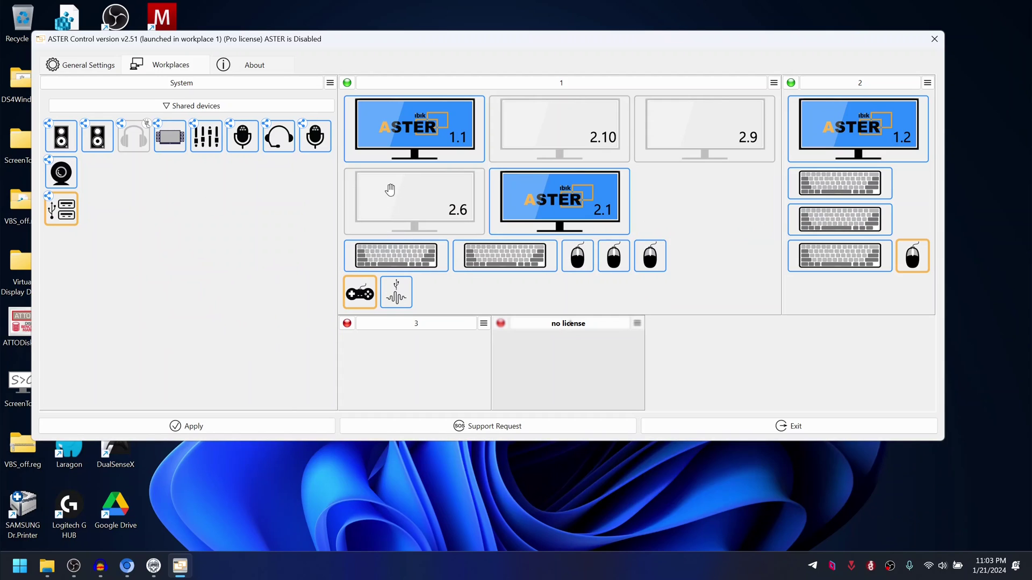
pyautogui.moveTo(390, 190); pyautogui.dragTo(203, 205)
pyautogui.moveTo(532, 129); pyautogui.dragTo(226, 188)
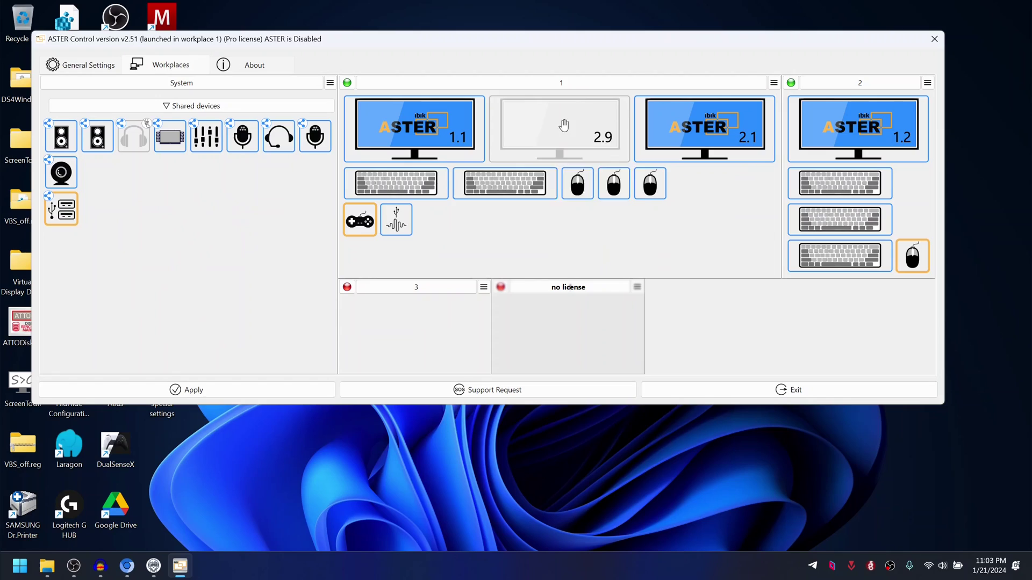
pyautogui.moveTo(563, 126); pyautogui.dragTo(237, 224)
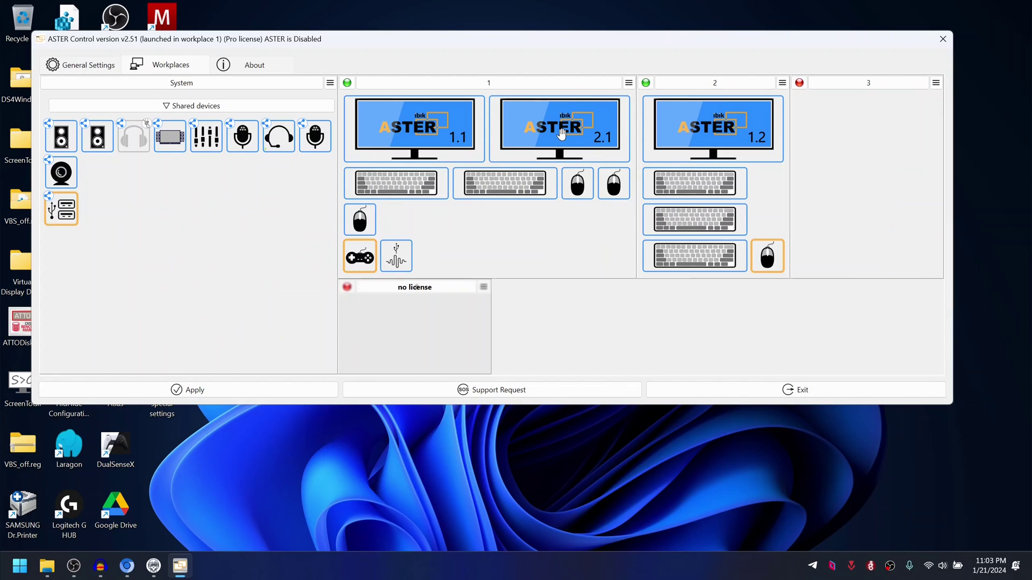
pyautogui.moveTo(559, 127); pyautogui.dragTo(854, 120)
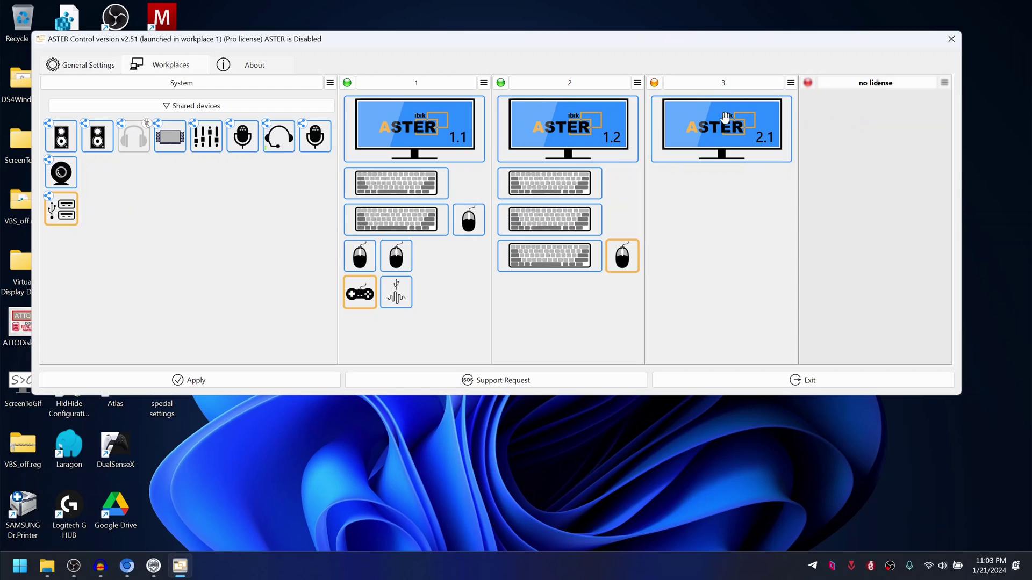
pyautogui.moveTo(721, 210)
# Step: Apply the new layout, give workplace 3 automatic login with a local account and its password, and apply again
pyautogui.click(226, 381)
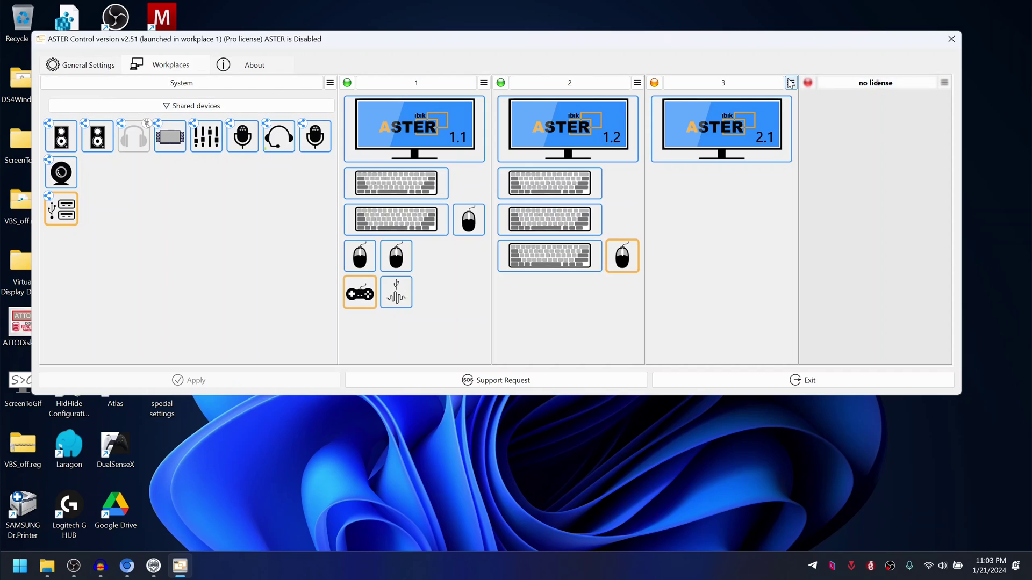
pyautogui.click(791, 82)
pyautogui.click(798, 114)
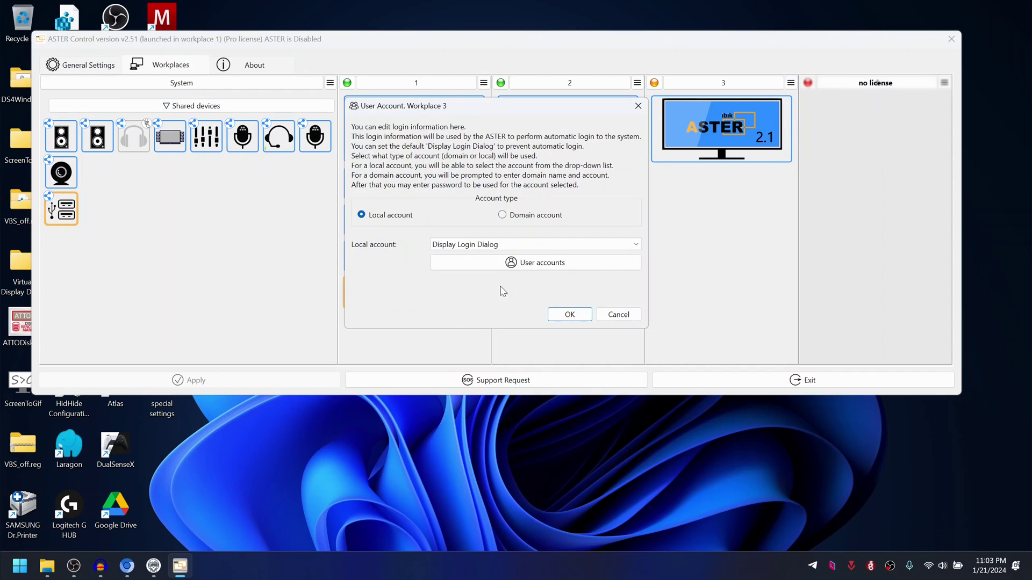
pyautogui.click(500, 245)
pyautogui.click(470, 278)
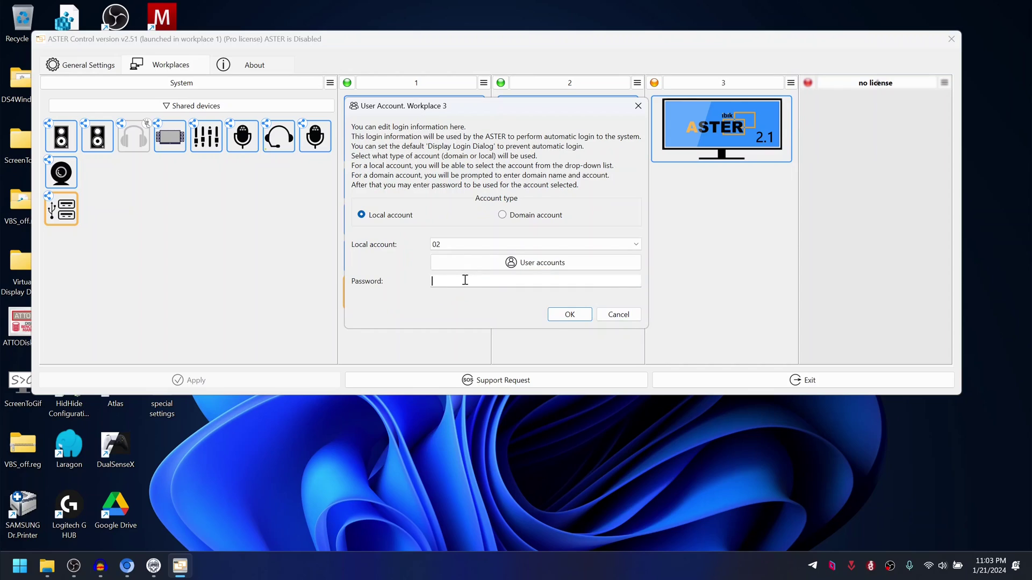
pyautogui.hotkey('shift', 'Tab')
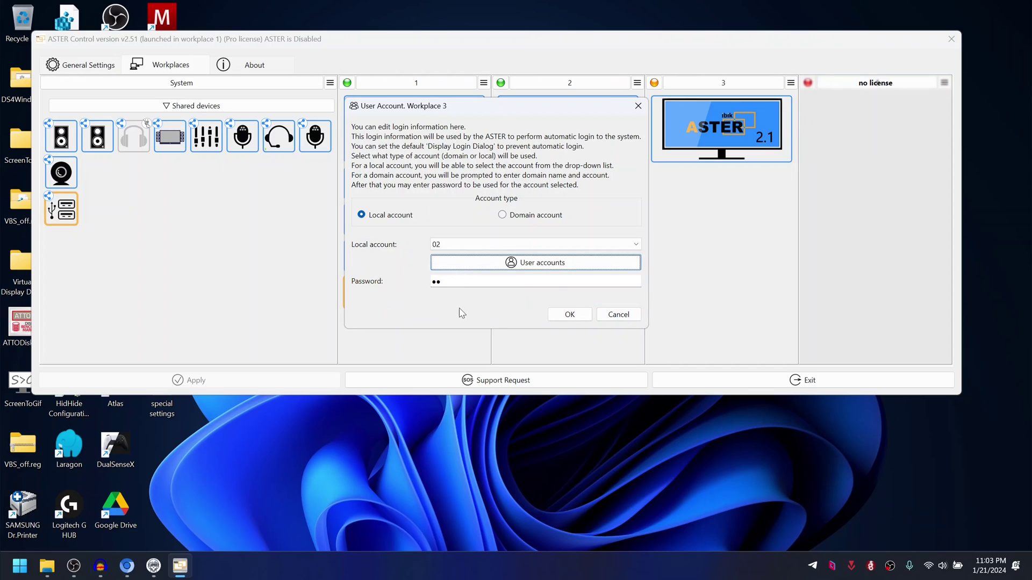
pyautogui.click(568, 316)
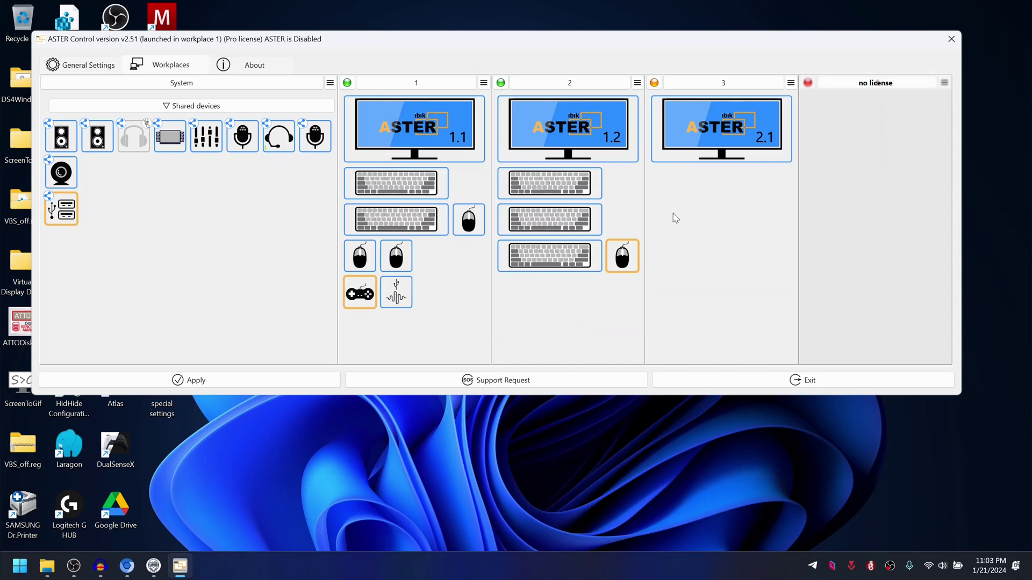
pyautogui.click(246, 383)
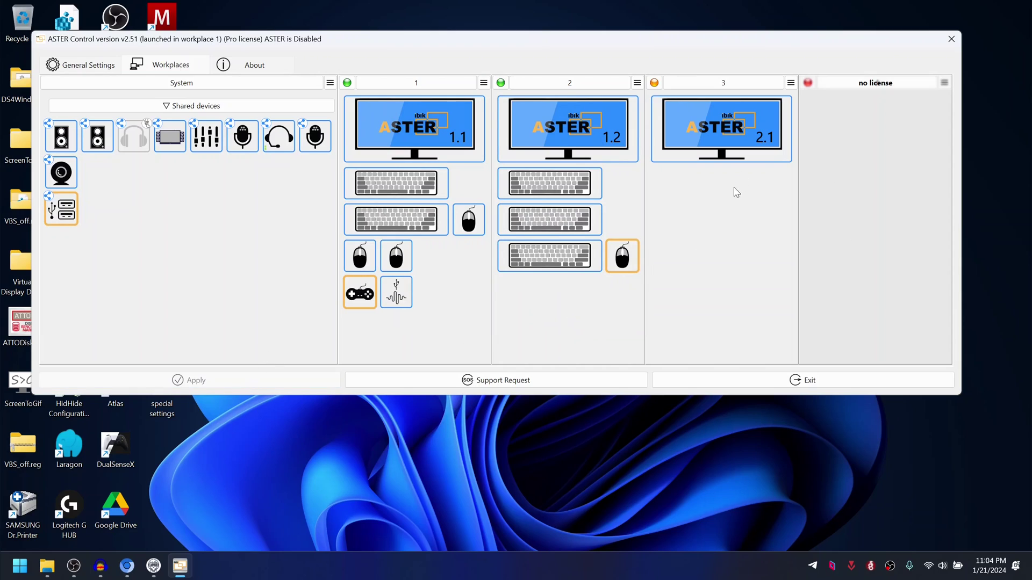
pyautogui.moveTo(808, 171)
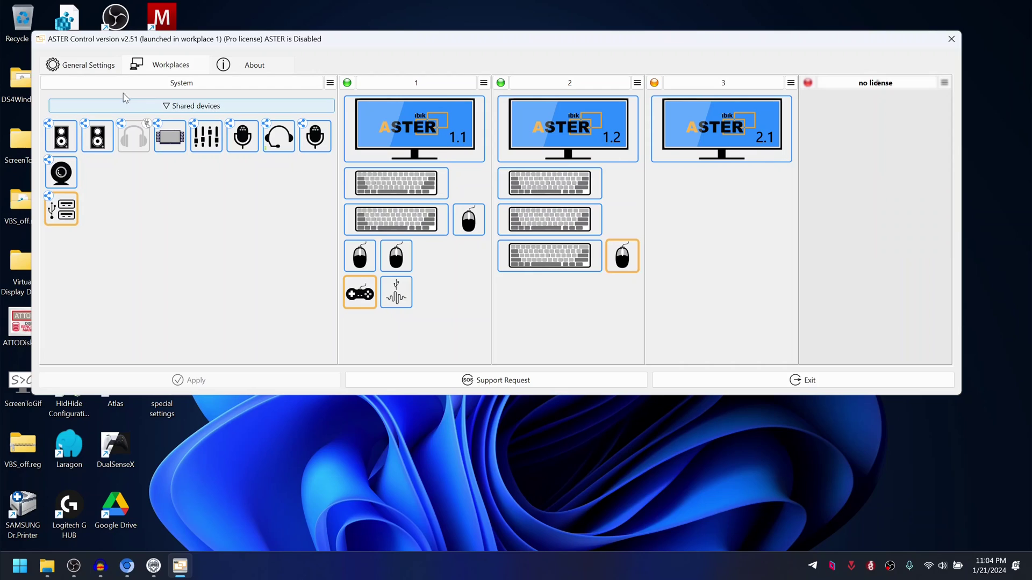
pyautogui.moveTo(746, 194)
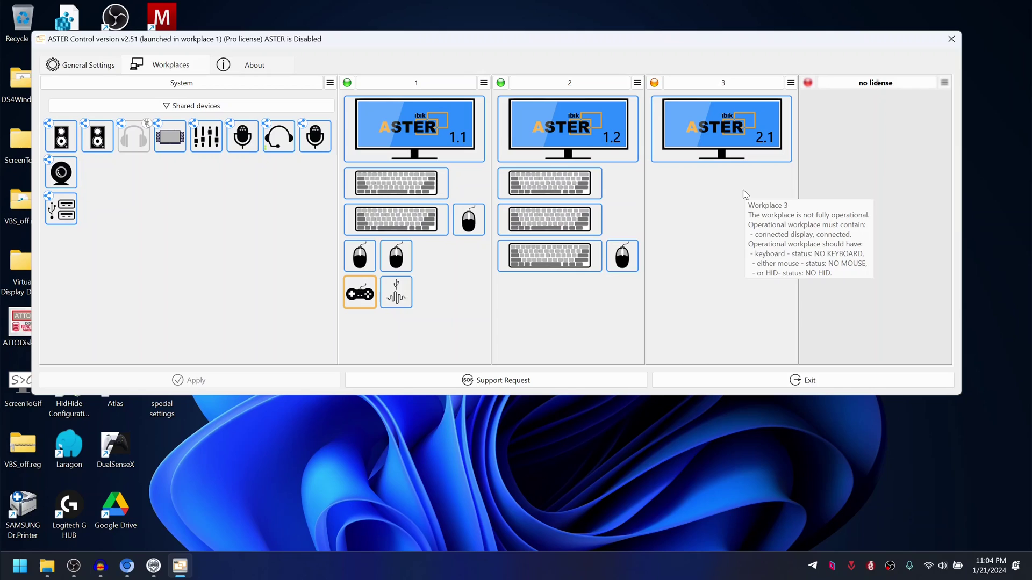